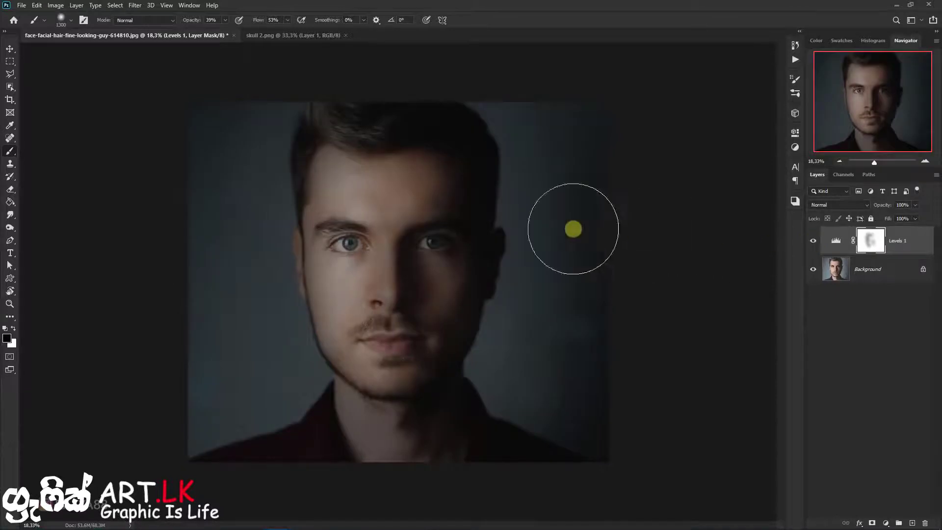
Add a Color Balance adjustment layer above Levels 1 and shift its midtones toward magenta.
scroll(542, 222, up, 7)
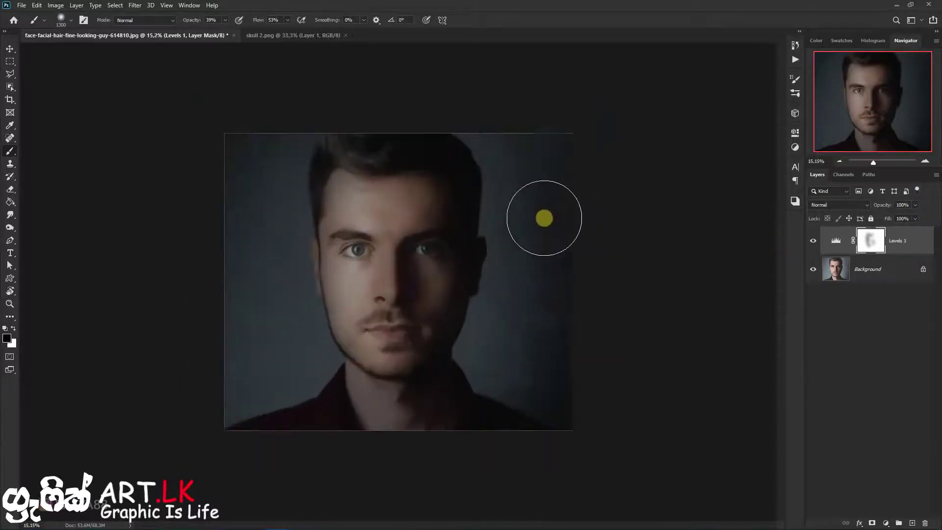
click(901, 248)
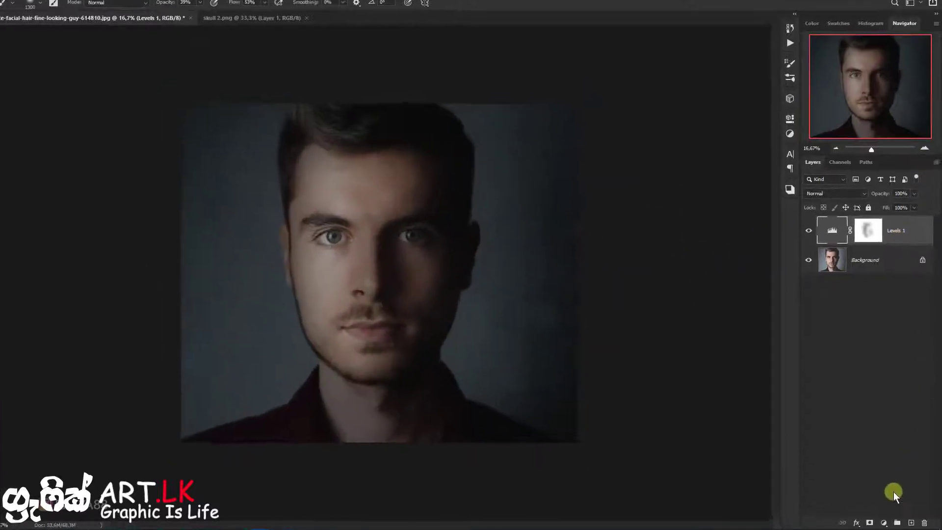
click(885, 523)
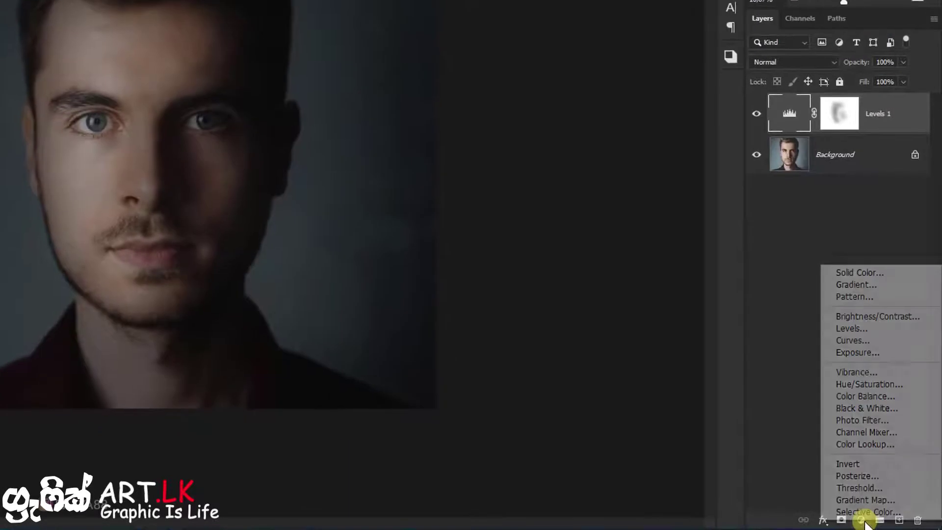
click(906, 399)
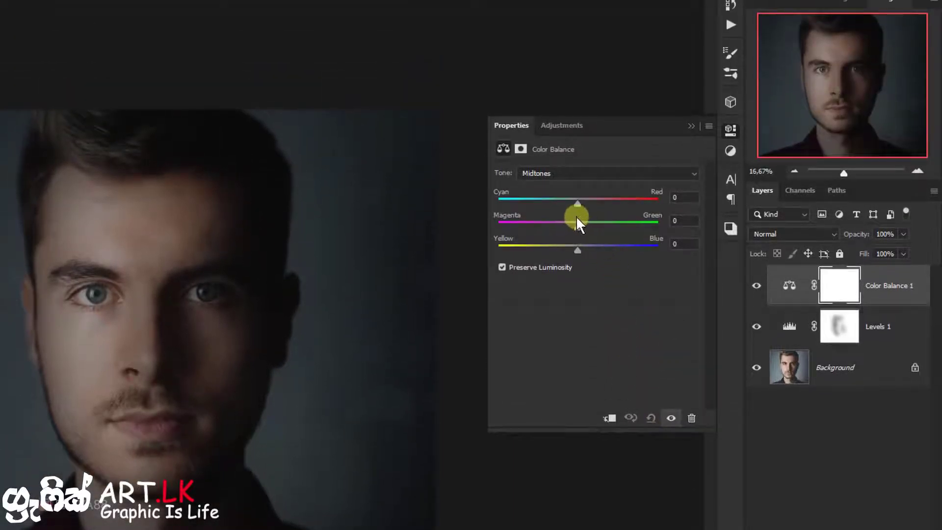
drag(577, 217, 563, 223)
Set the Cyan–Red balance of the Color Balance highlights to +4.
click(572, 176)
click(582, 205)
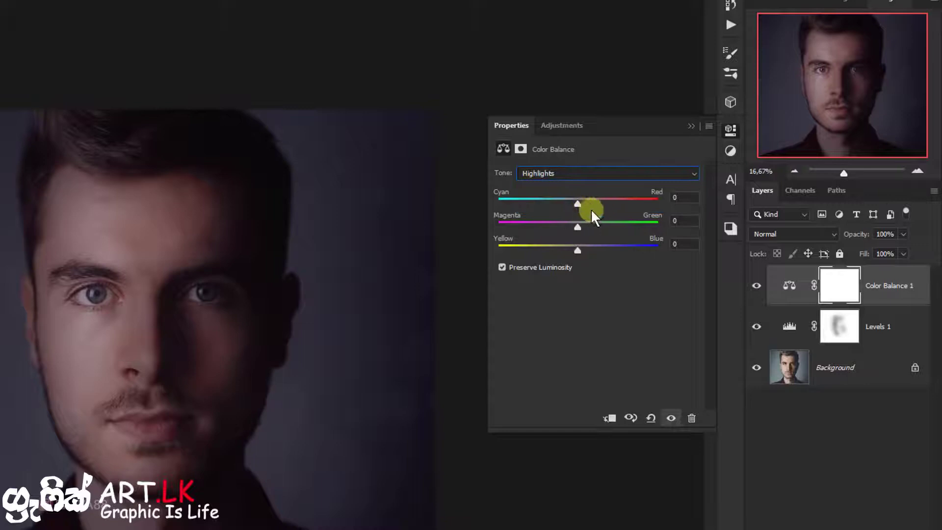
drag(583, 202, 588, 201)
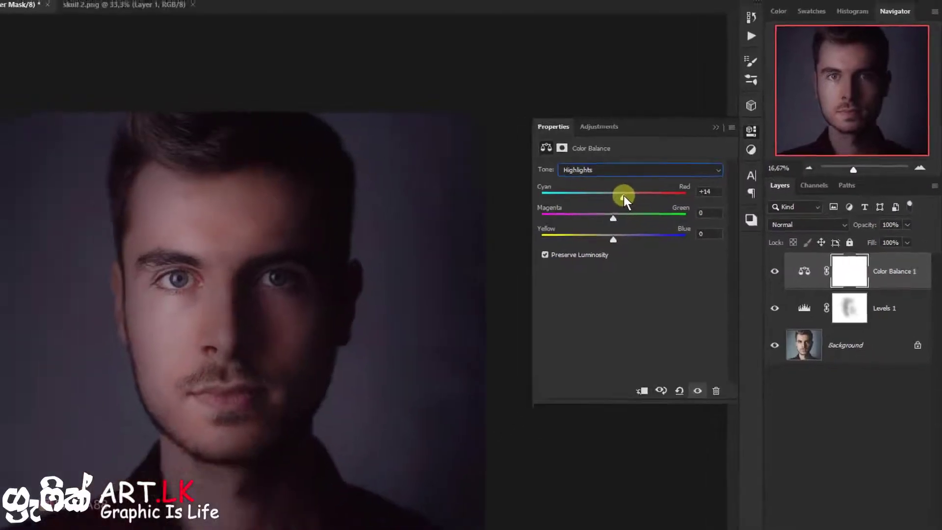
drag(695, 182, 690, 179)
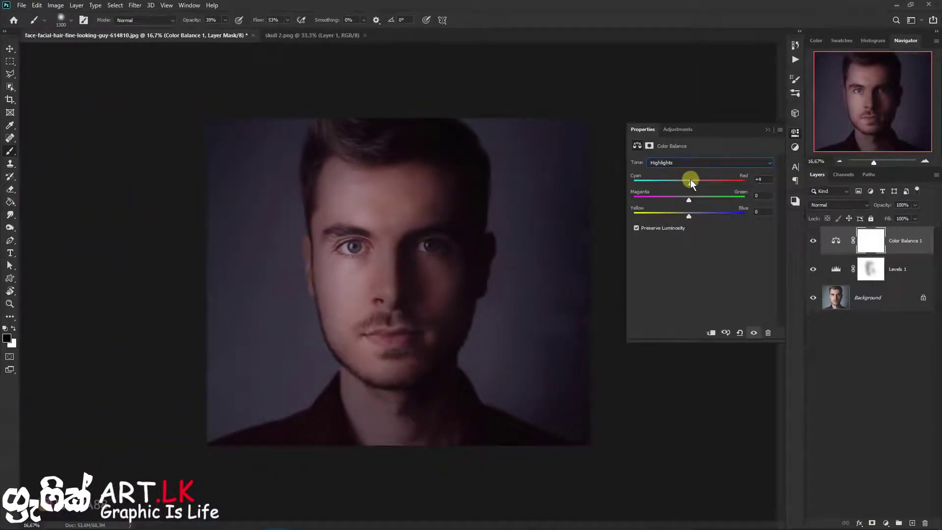
click(766, 131)
Compare the image with and without Color Balance 1, and set its midtones Magenta–Green value to -30.
click(813, 241)
scroll(580, 242, down, 3)
scroll(589, 240, up, 3)
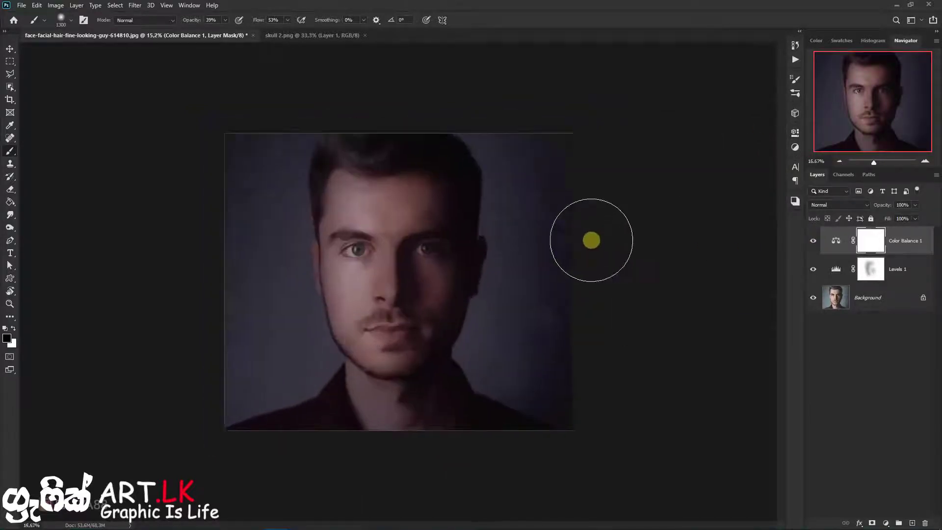
scroll(592, 241, up, 1)
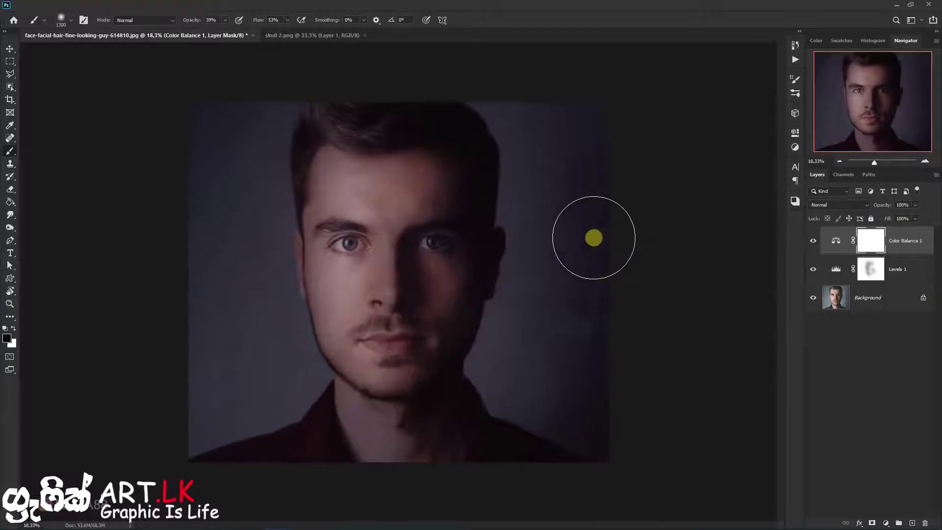
double_click(842, 242)
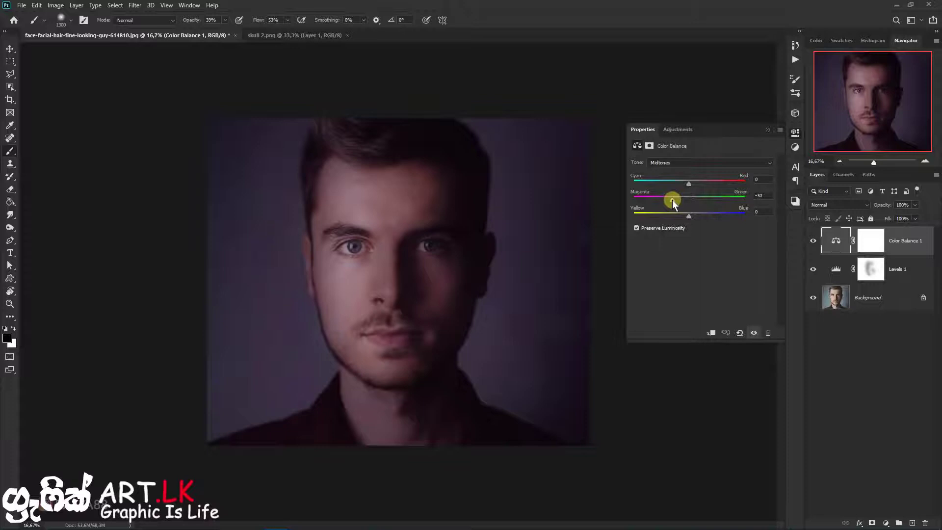
click(767, 132)
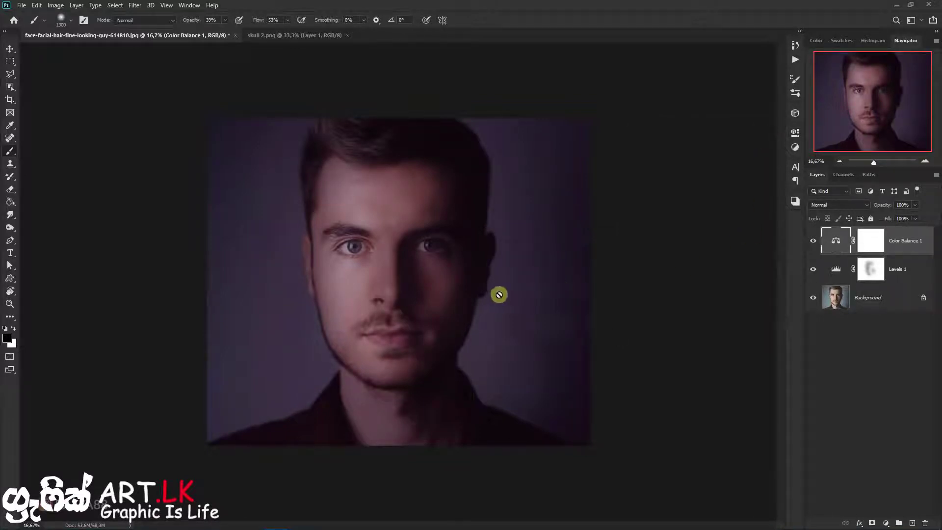
Bring the skull artwork from skull 2.png into the portrait document as a new layer over the face.
click(294, 37)
key(v)
mouse_move(391, 195)
mouse_down()
mouse_move(139, 37)
mouse_move(194, 89)
mouse_move(381, 222)
mouse_move(409, 300)
mouse_up()
Free-transform the skull to about 185.90% width and 173.62% height so it covers the man's face.
key(ctrl+t)
drag(442, 362, 441, 343)
drag(473, 376, 477, 382)
mouse_move(452, 353)
mouse_down()
mouse_move(462, 359)
mouse_move(458, 353)
mouse_up()
drag(484, 257, 491, 260)
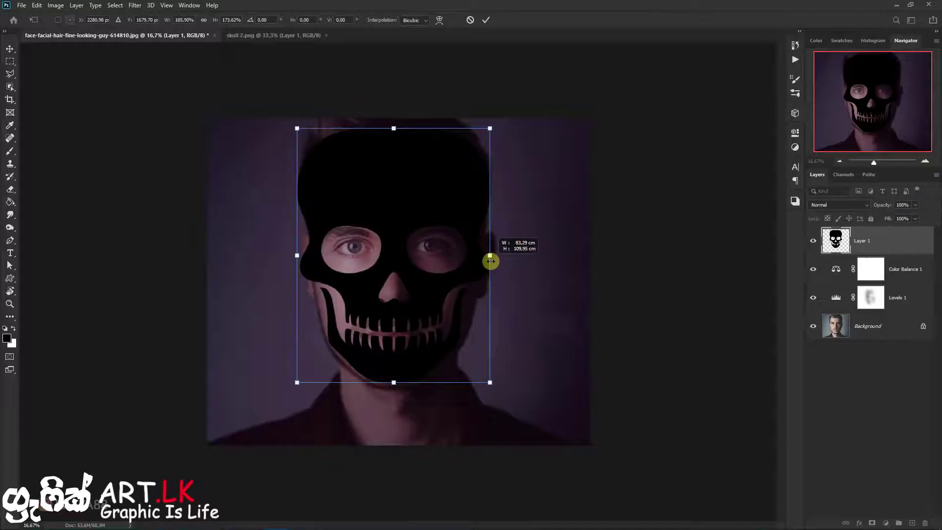
drag(491, 260, 455, 270)
Nudge the skull down, extend its upper edge to a height of 176.21%, and apply the transform.
key(Down)
key(Down)
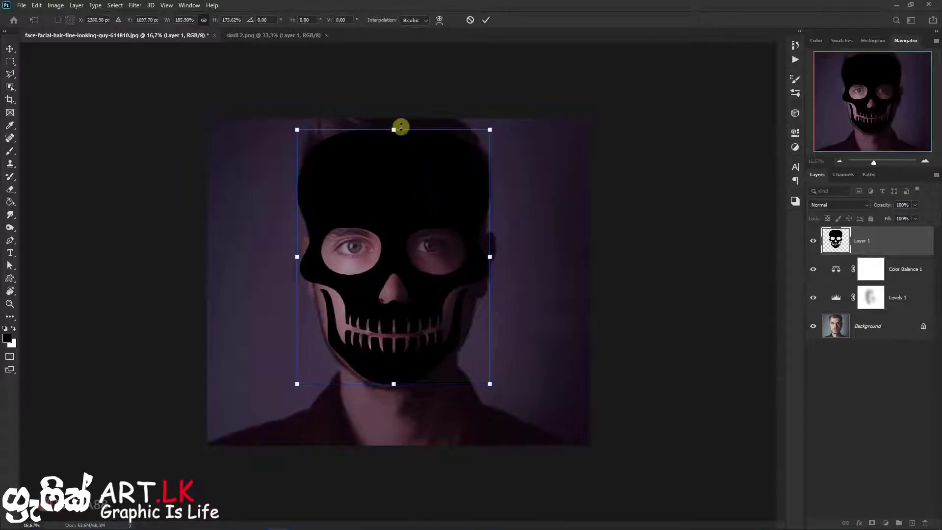
drag(394, 128, 393, 126)
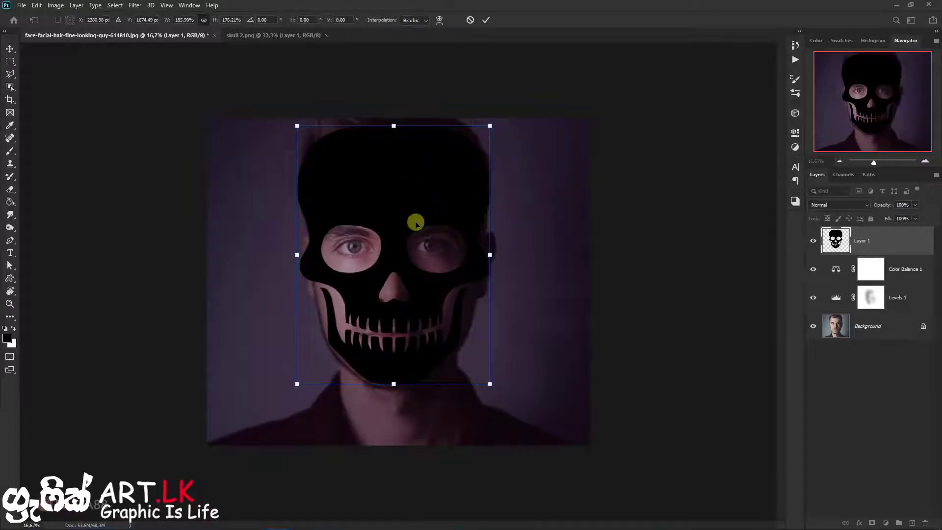
key(Down)
key(Up)
click(486, 19)
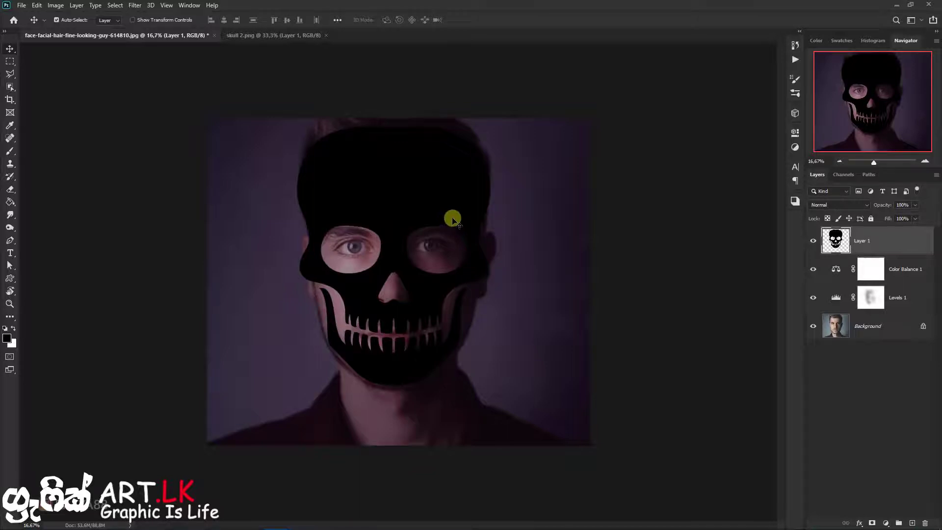
Create a layer group and mask it with a selection loaded from the skull layer, hiding that layer.
click(900, 523)
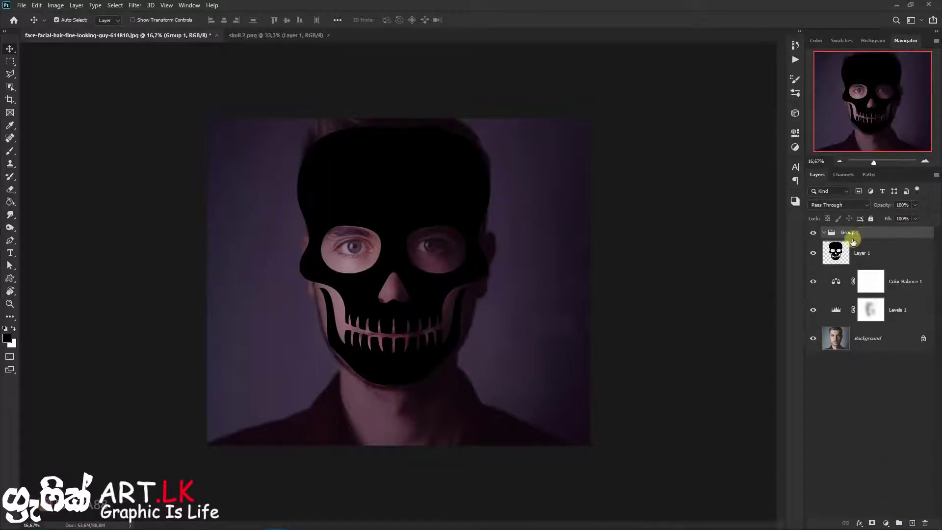
key(ctrl)
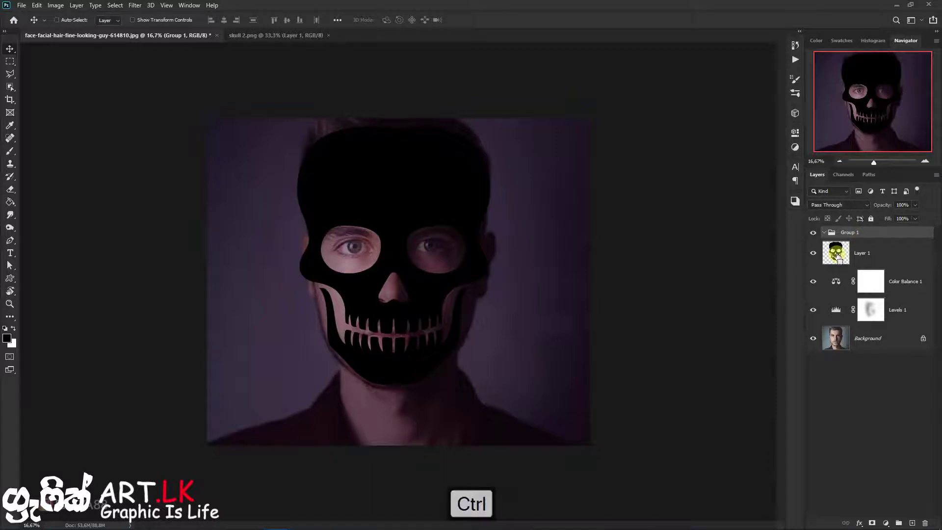
ctrl+click(839, 258)
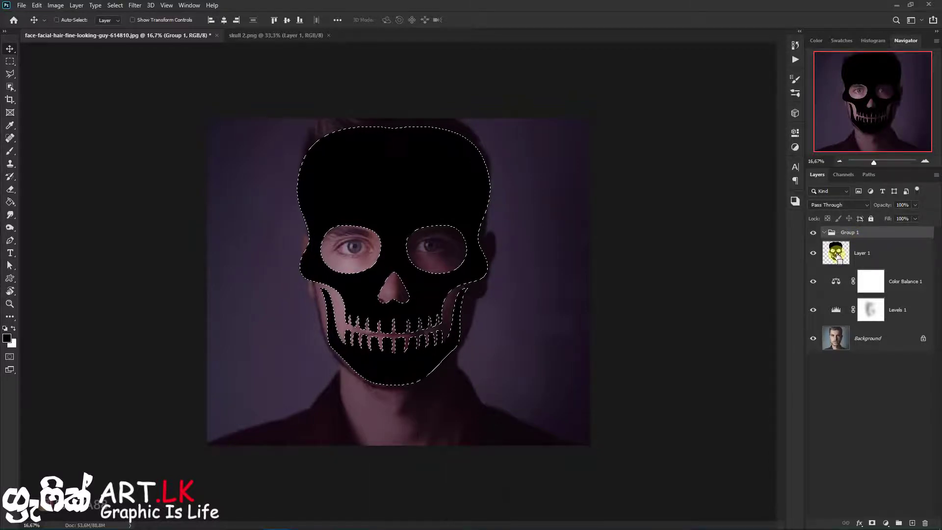
click(814, 253)
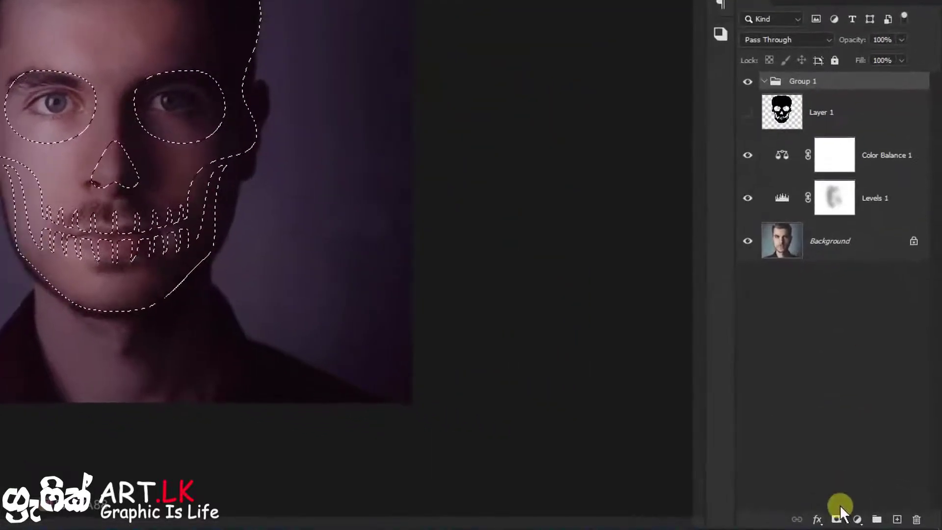
click(837, 518)
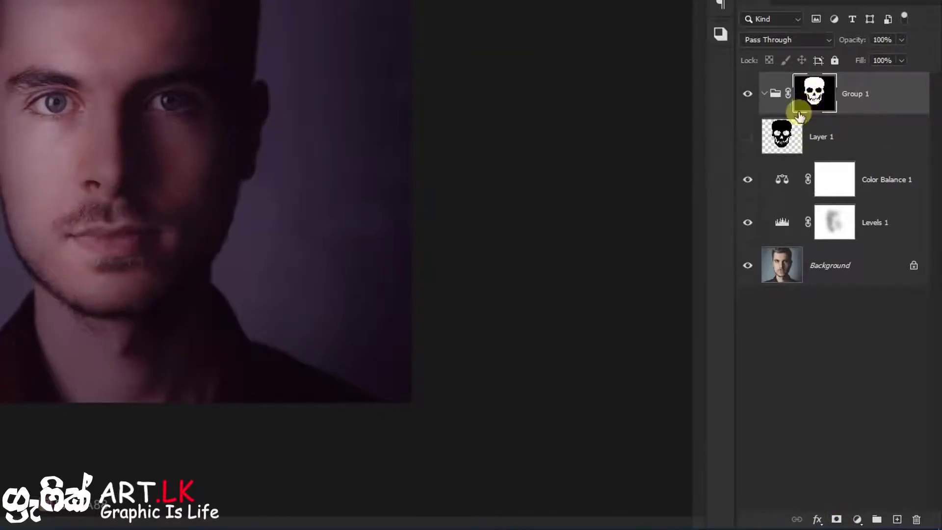
Delete the hidden skull layer and create a new empty layer inside Group 1.
click(799, 142)
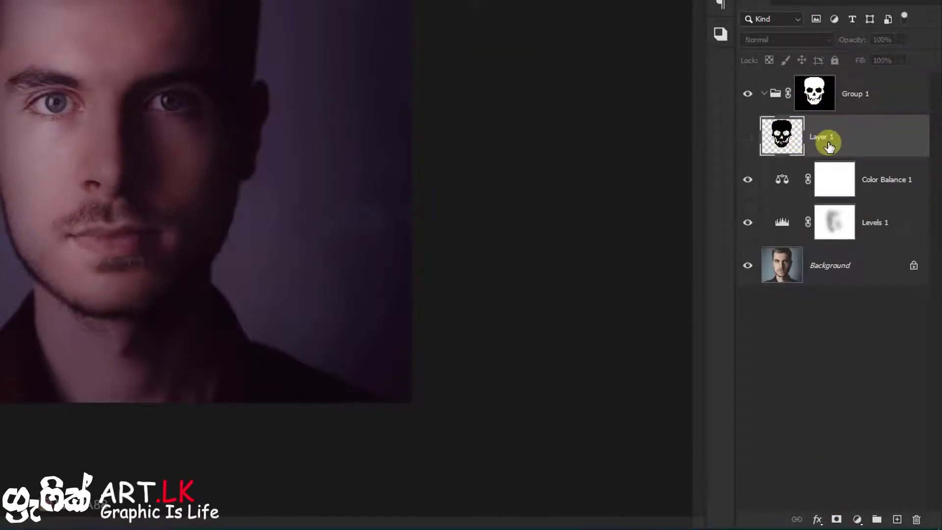
key(Delete)
click(814, 98)
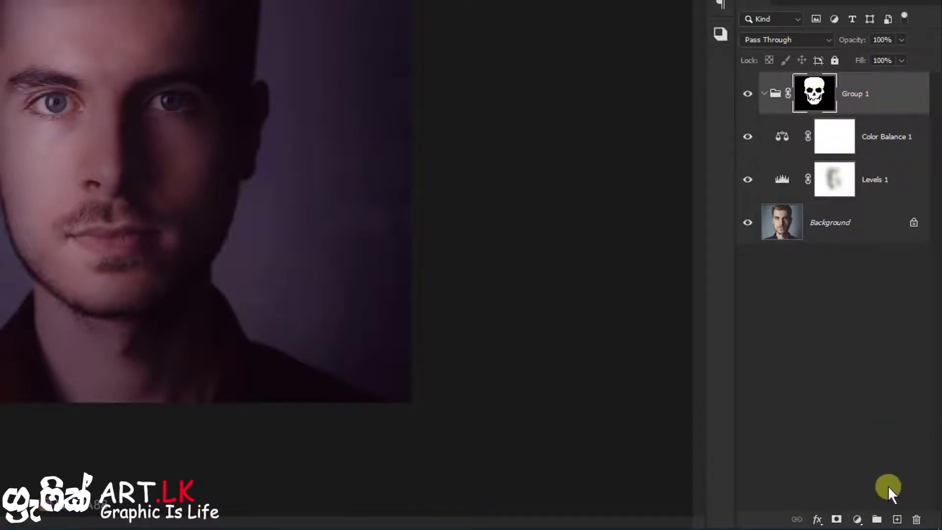
click(893, 518)
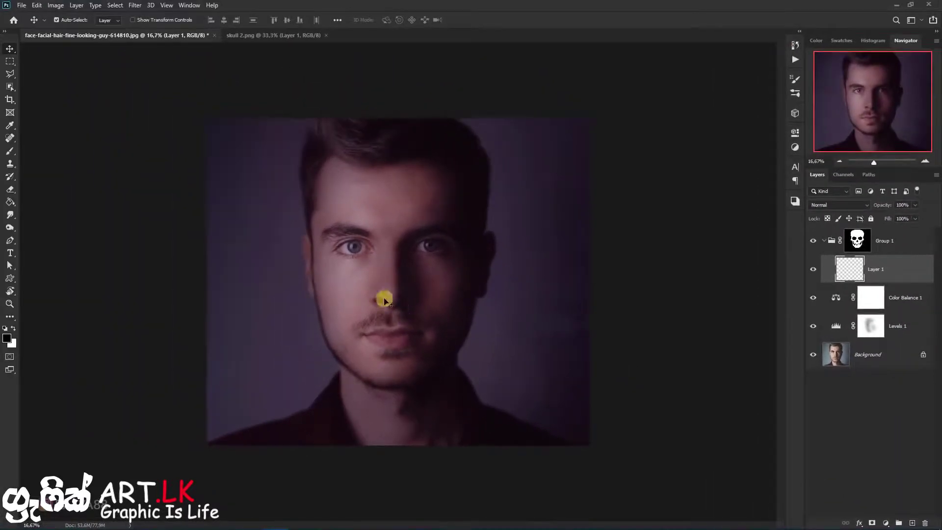
Set the foreground colour to the bright yellow-green d6ff17.
right_click(8, 151)
click(35, 151)
key(i)
click(7, 338)
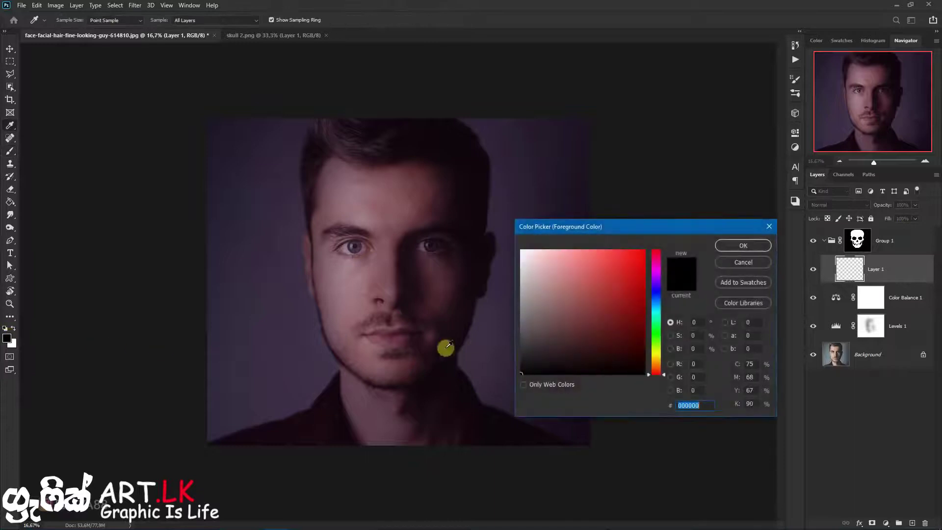
click(656, 349)
click(635, 264)
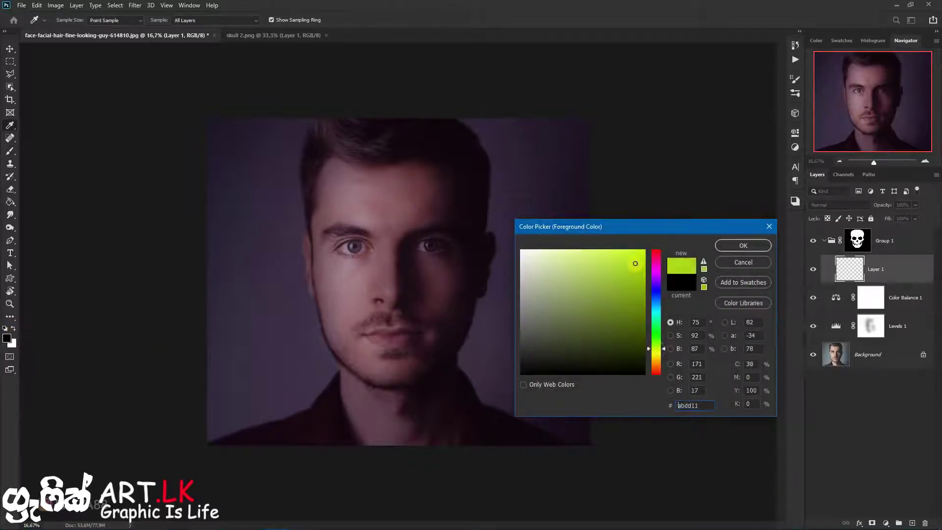
drag(658, 350, 658, 350)
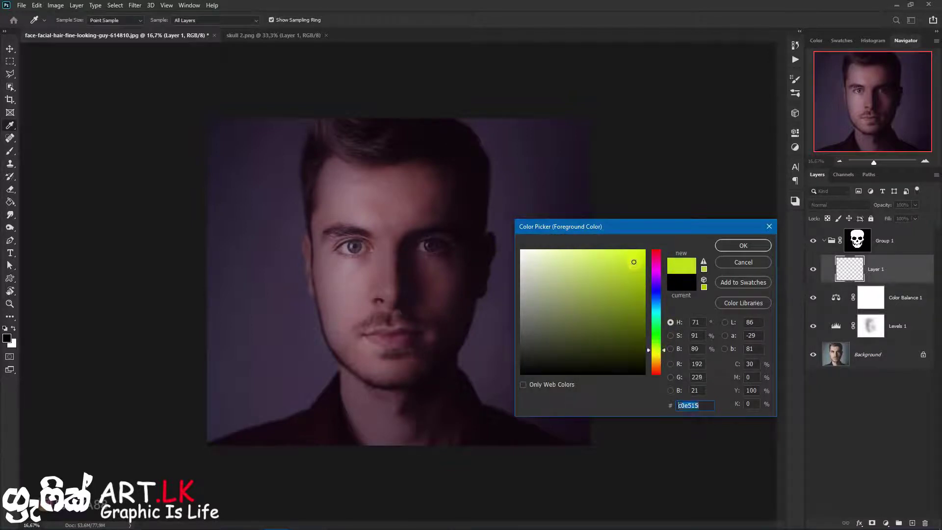
drag(634, 262, 633, 247)
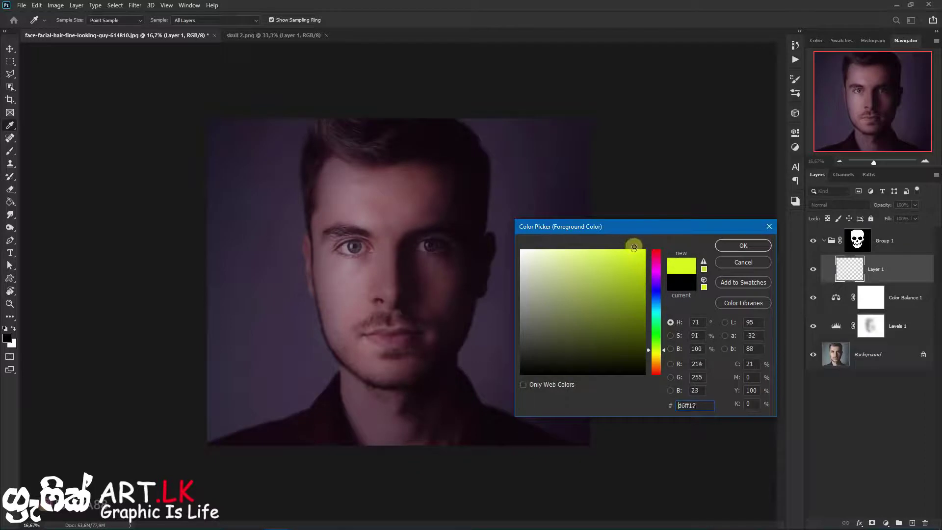
click(724, 247)
Brush the yellow-green over the right half of the skull shape on Layer 1, and invert Group 1's mask.
key(b)
mouse_move(410, 268)
mouse_down()
mouse_move(422, 278)
mouse_move(426, 224)
mouse_move(434, 231)
mouse_move(430, 294)
mouse_move(408, 351)
mouse_move(430, 309)
mouse_move(458, 200)
mouse_move(508, 178)
mouse_move(473, 189)
mouse_move(473, 332)
mouse_move(467, 181)
mouse_move(395, 246)
mouse_move(455, 329)
mouse_move(484, 248)
mouse_move(431, 157)
mouse_up()
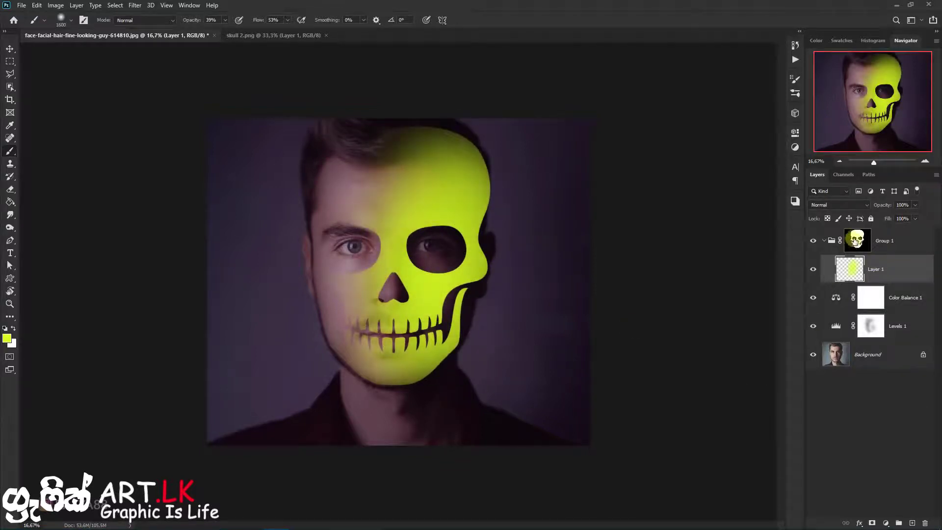
click(856, 241)
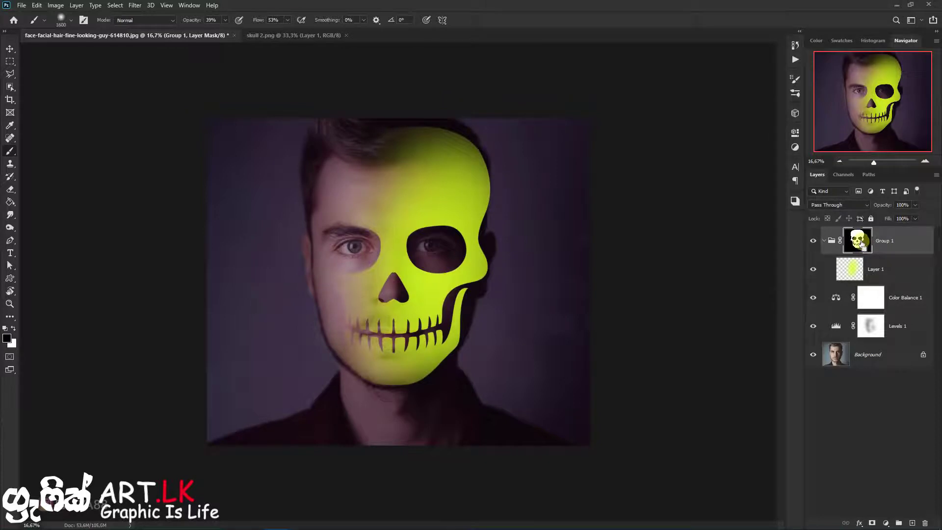
key(ctrl+i)
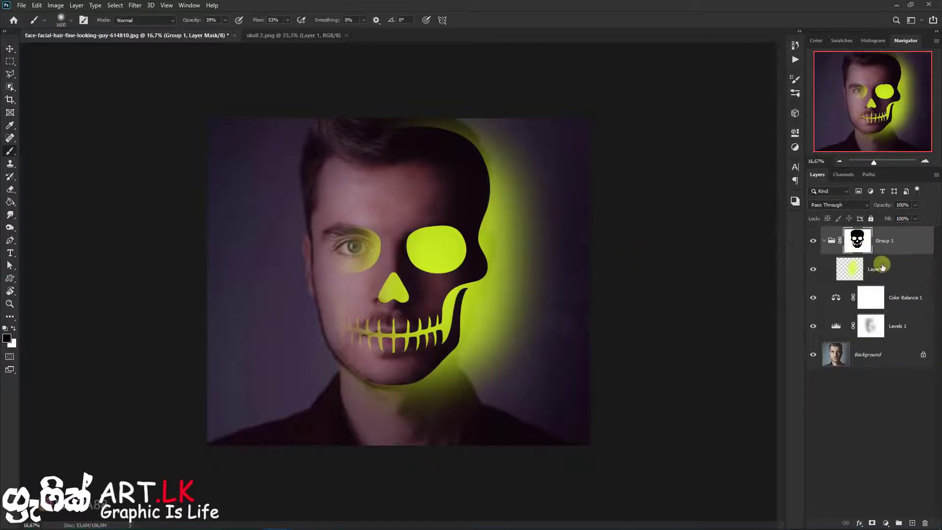
Scale the painted glow on Layer 1 down to 88.16% and shift it closer to the face.
click(876, 268)
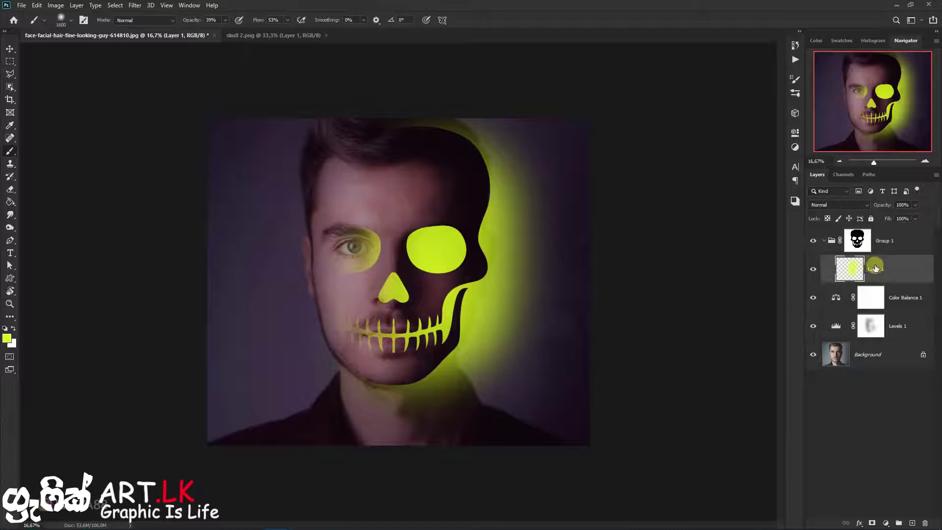
key(ctrl+t)
drag(579, 281, 507, 256)
key(alt+shift)
drag(552, 404, 553, 406)
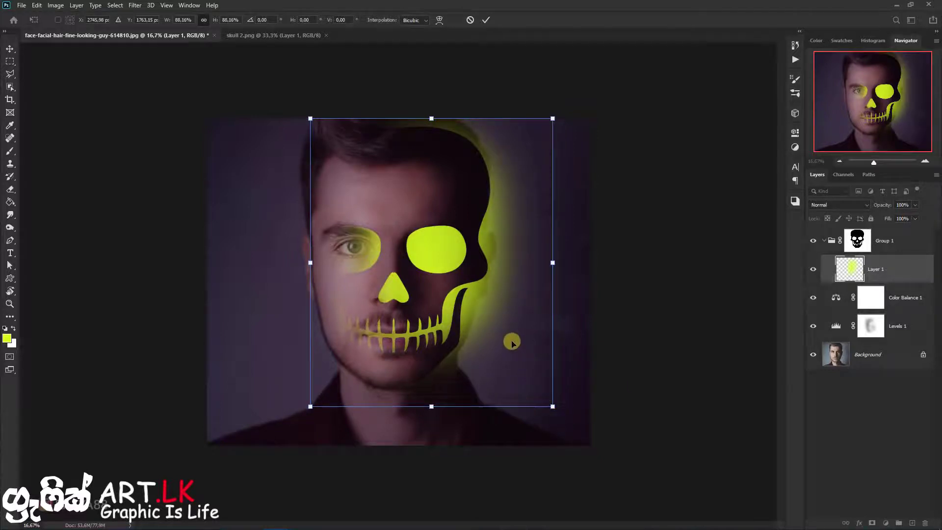
click(486, 20)
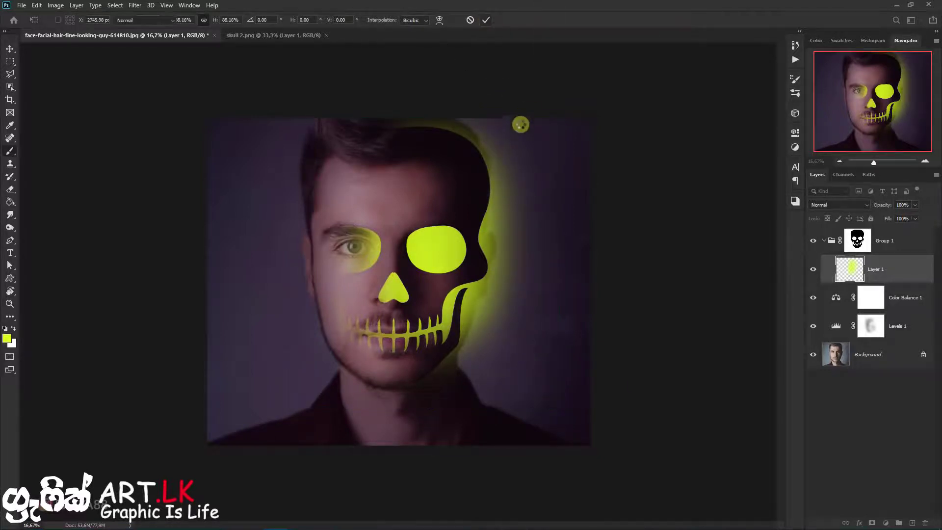
Add a layer mask to Layer 1 and brush black at 79% opacity over the top of the head to hide the glow.
key(b)
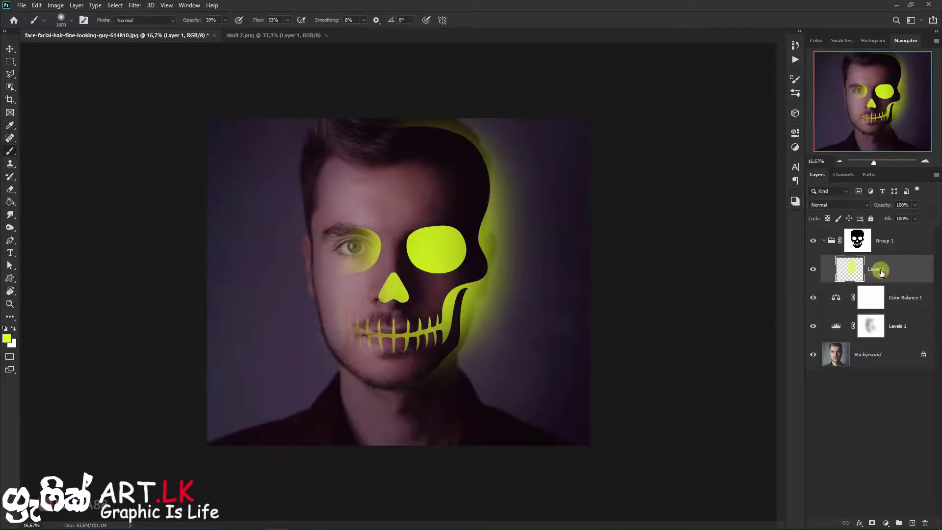
click(872, 523)
right_click(11, 152)
click(29, 152)
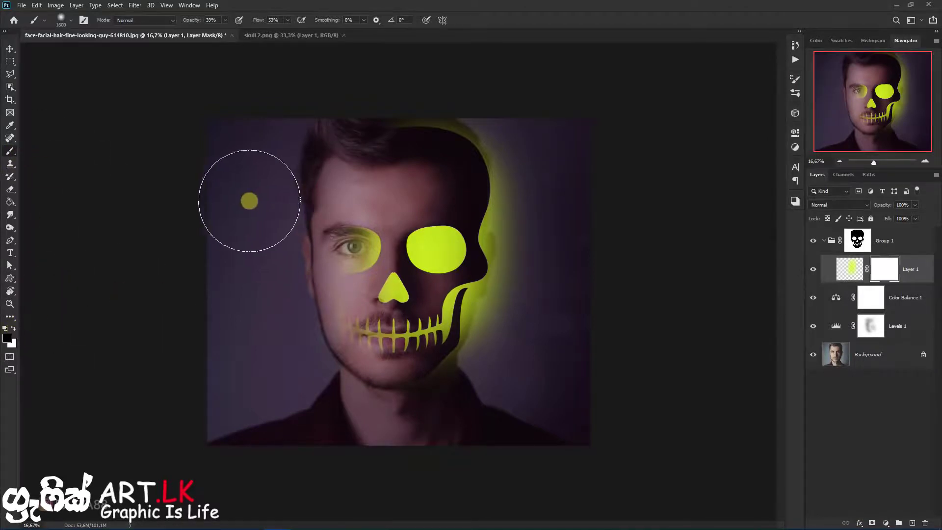
mouse_move(191, 23)
mouse_down()
mouse_move(133, 22)
mouse_move(230, 38)
mouse_up()
key([)
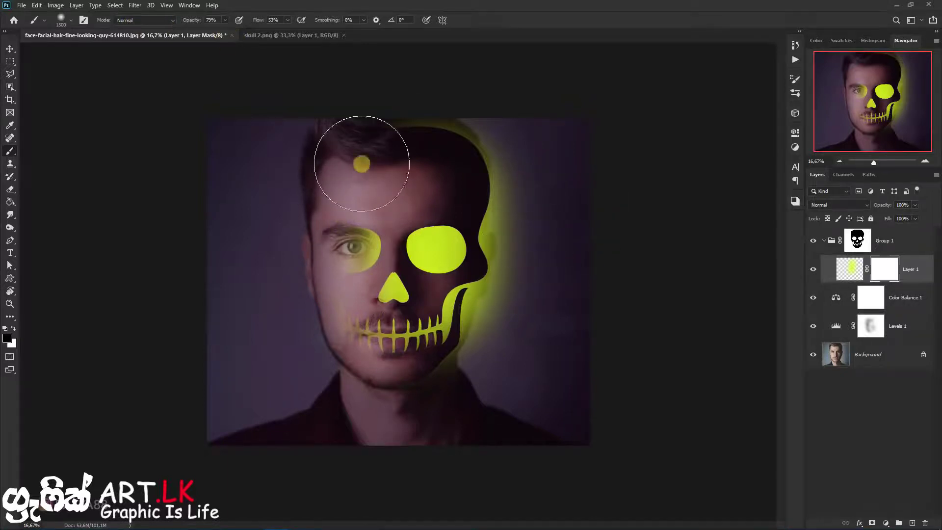
mouse_move(384, 131)
mouse_down()
mouse_move(463, 143)
mouse_move(434, 133)
mouse_move(454, 135)
mouse_move(434, 147)
mouse_move(449, 125)
mouse_move(431, 137)
mouse_up()
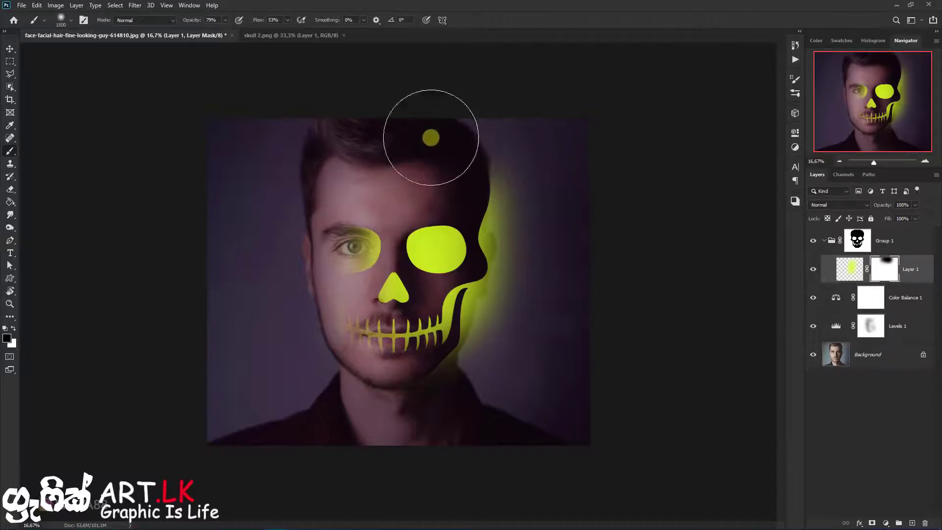
Brush black on Layer 1's mask around the shaded chin, neck and outer background to trim the surrounding glow.
key([)
key([)
key([)
key([)
key([)
key([)
mouse_move(302, 322)
mouse_down()
mouse_move(284, 237)
mouse_move(275, 310)
mouse_move(277, 287)
mouse_move(326, 374)
mouse_move(315, 321)
mouse_move(337, 357)
mouse_move(329, 321)
mouse_move(321, 338)
mouse_move(341, 374)
mouse_move(416, 394)
mouse_move(365, 402)
mouse_up()
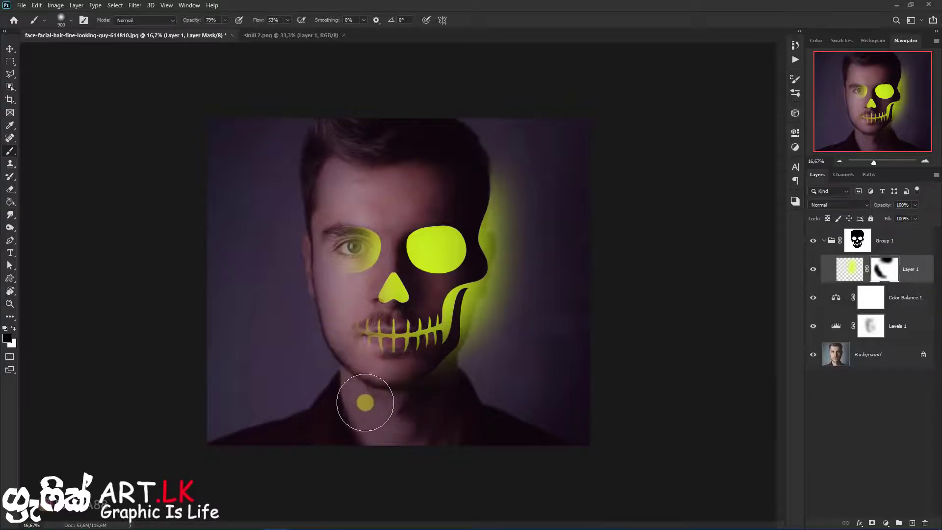
key(bracketright)
key(bracketright)
key(bracketright)
key(bracketright)
mouse_move(549, 338)
mouse_down()
mouse_move(581, 217)
mouse_move(573, 195)
mouse_move(524, 401)
mouse_move(576, 340)
mouse_up()
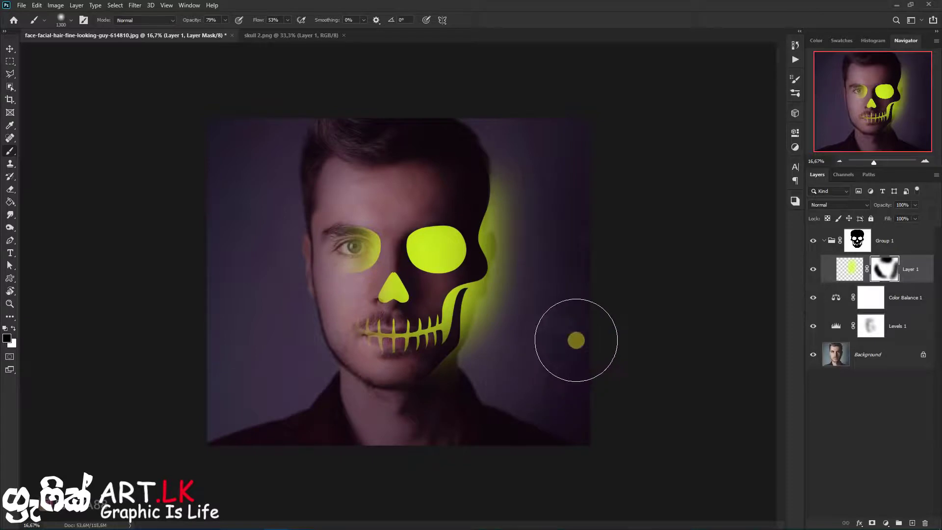
Free-transform Group 1's skull mask, shifting it slightly left and down on the face.
click(890, 246)
key(ctrl+t)
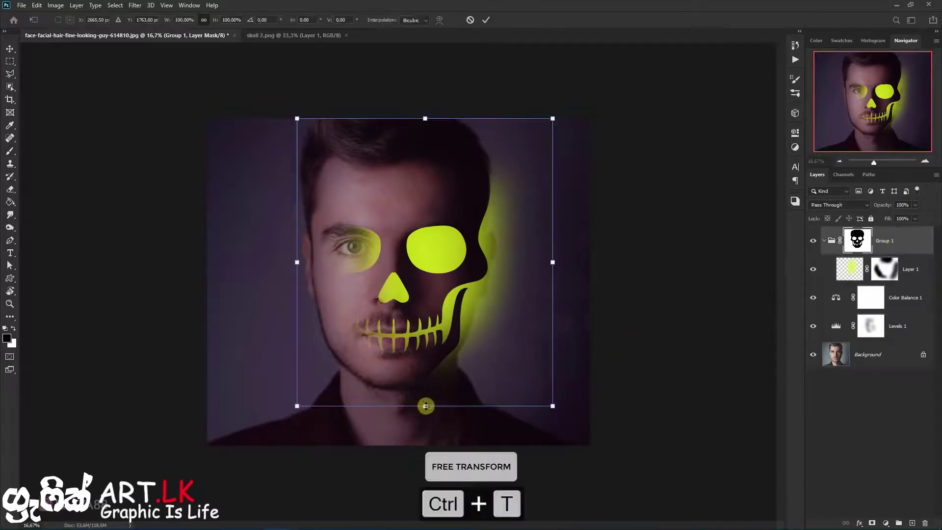
drag(432, 382, 429, 384)
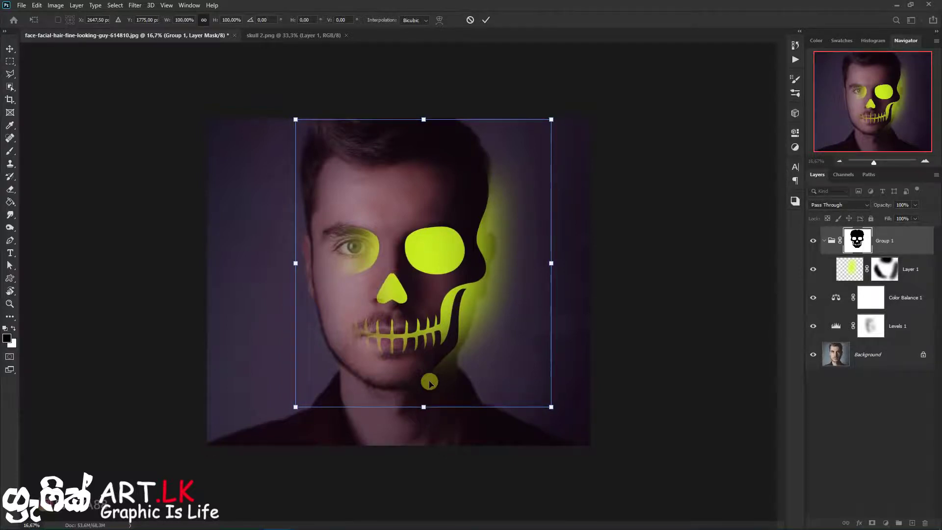
click(485, 20)
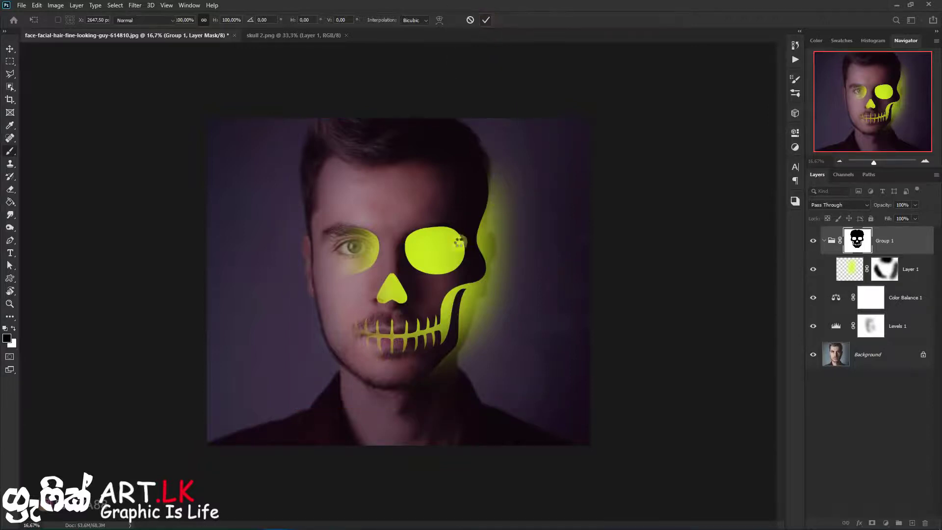
Create a new empty layer and place it above Group 1.
key(b)
key(ctrl+minus)
key(ctrl+minus)
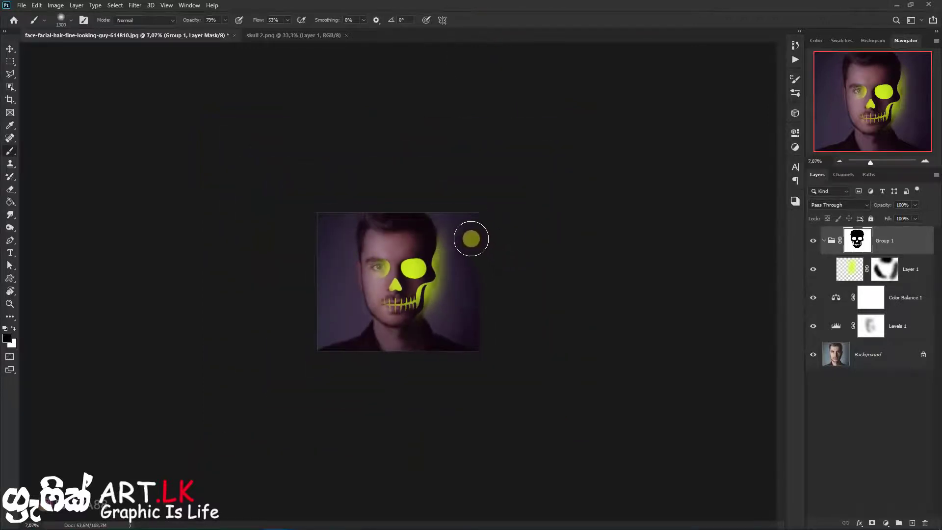
scroll(465, 235, up, 8)
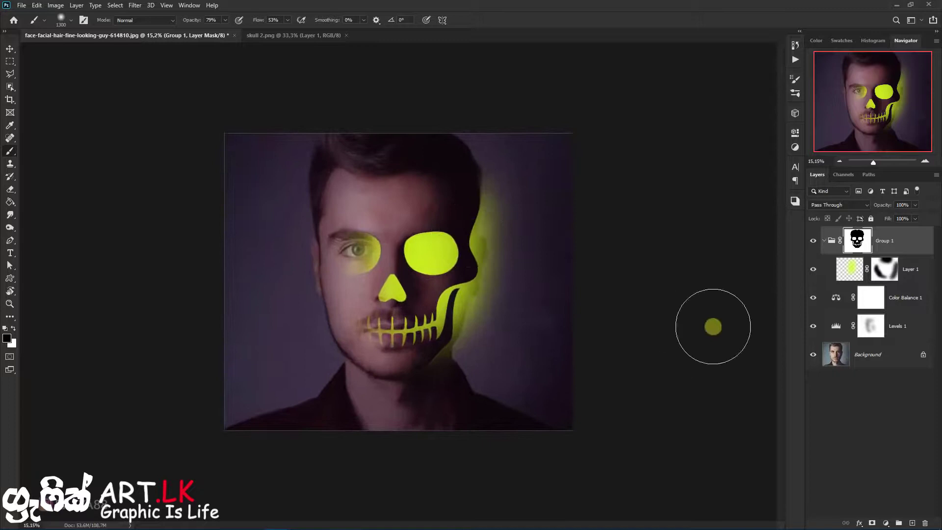
click(892, 245)
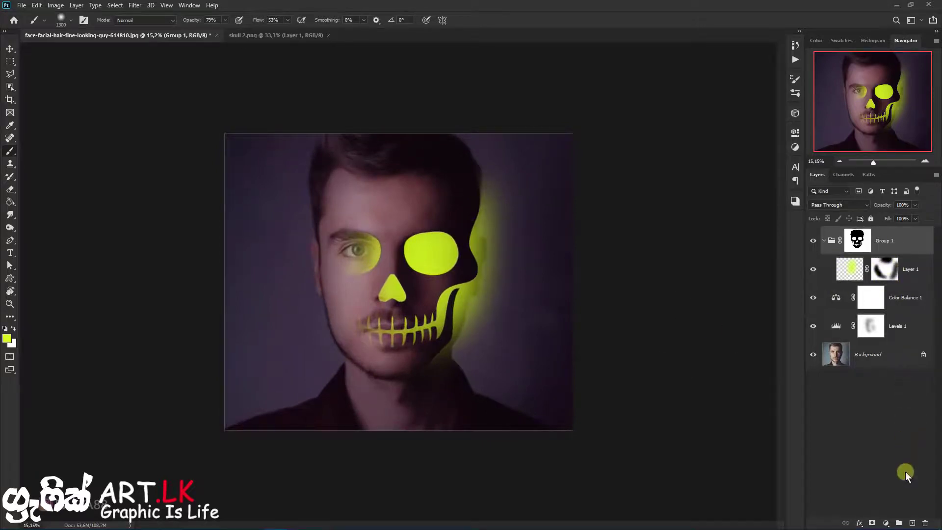
click(913, 523)
drag(886, 280, 883, 238)
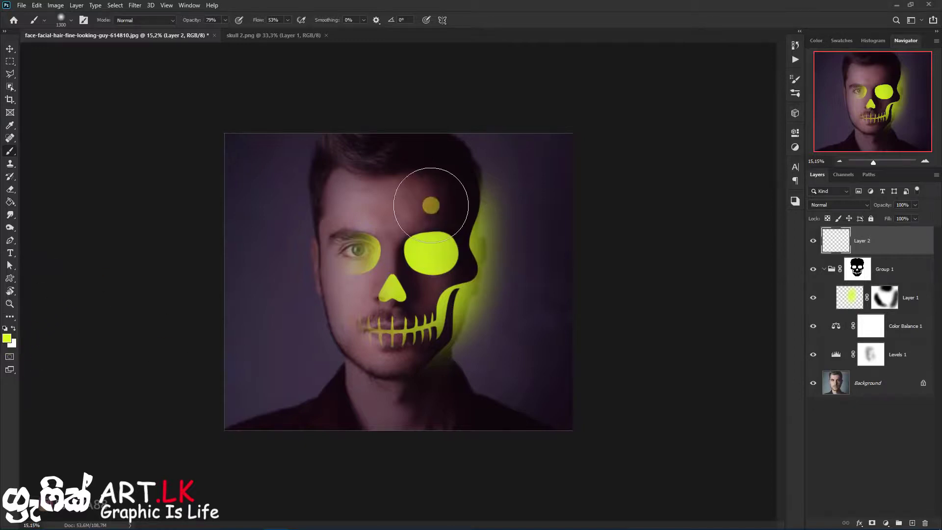
Brush a soft yellow-green glow over the right eye socket and forehead on Layer 2 with a 1700 px brush.
key(bracketright)
key(bracketright)
key(bracketright)
key(bracketright)
mouse_move(443, 234)
mouse_down()
mouse_move(432, 299)
mouse_move(411, 334)
mouse_move(436, 332)
mouse_move(458, 241)
mouse_up()
click(456, 207)
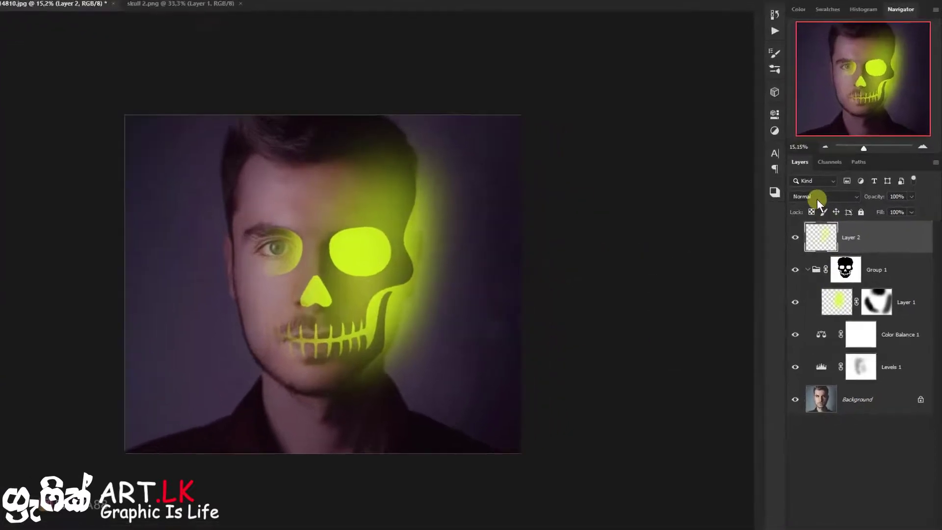
Set Layer 2's blend mode to Screen and its opacity to 45%.
click(839, 205)
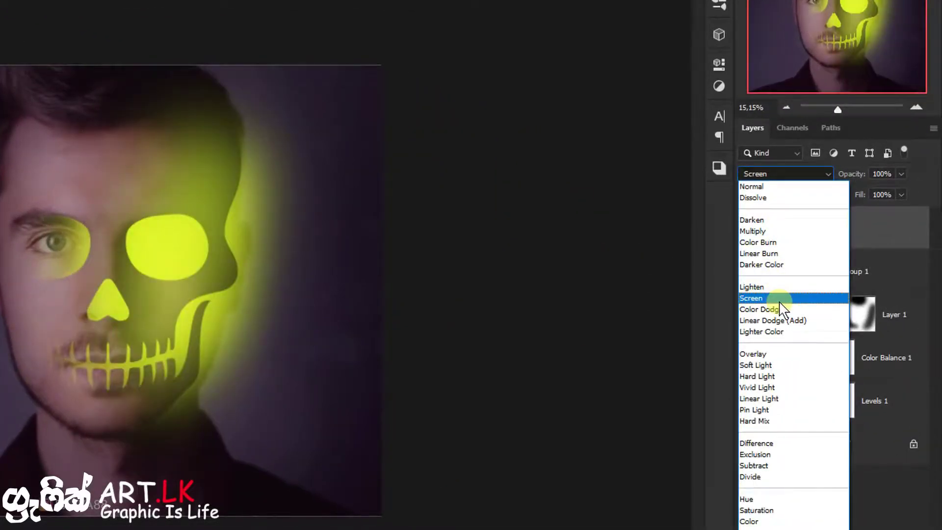
click(779, 300)
drag(851, 179, 812, 180)
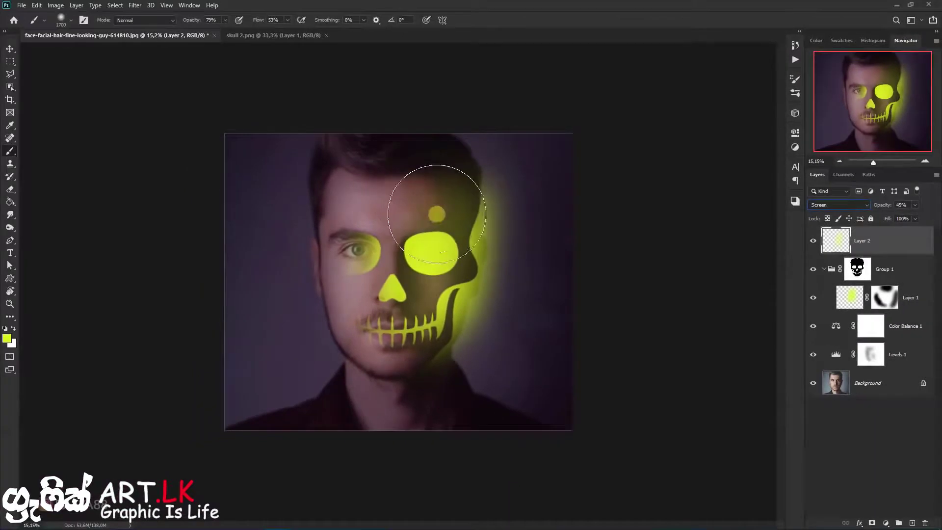
drag(452, 378, 525, 405)
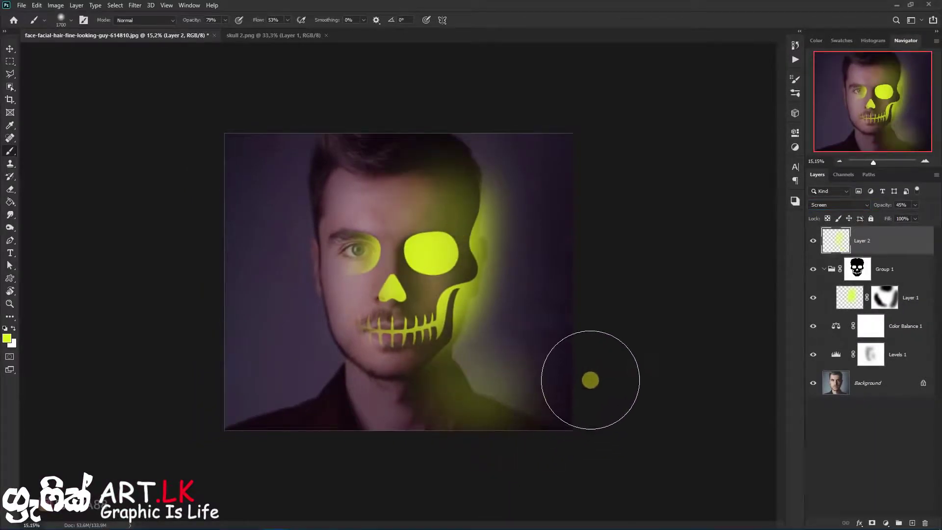
key(ctrl+z)
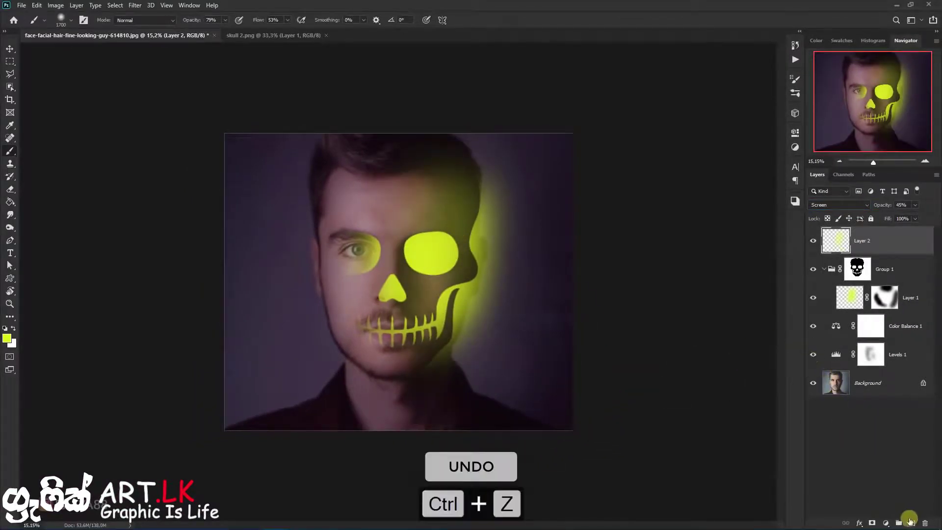
Create a new layer above Layer 2 and set the foreground colour to the darker yellow-green b0cf1d.
click(911, 521)
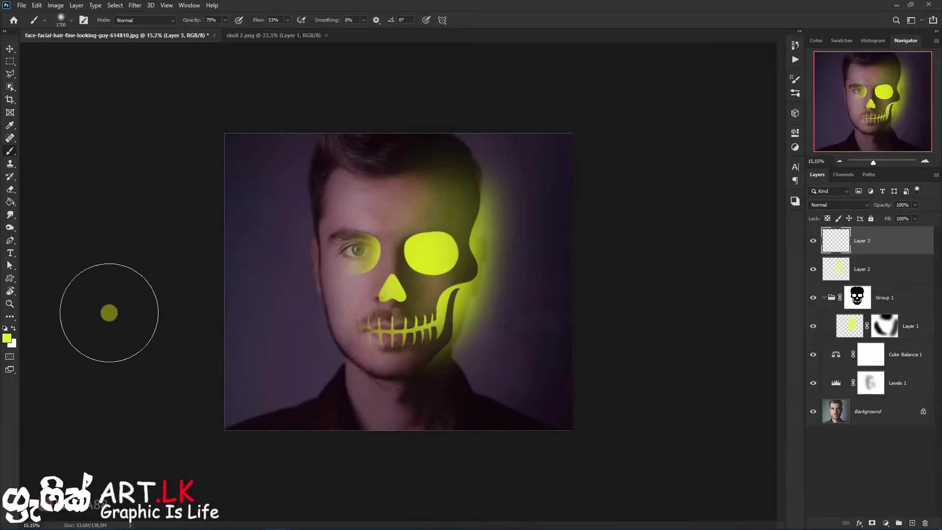
click(6, 338)
click(626, 273)
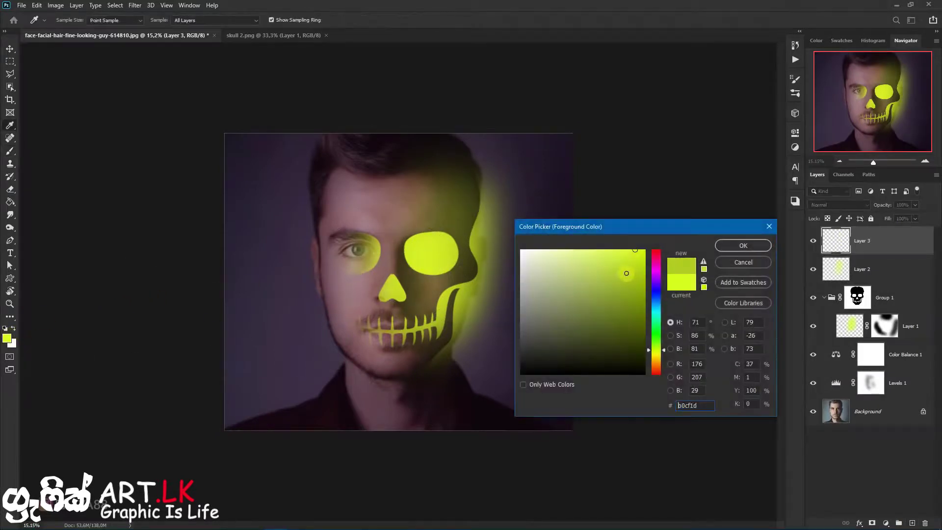
click(751, 245)
Brush a wide soft glow over the right side of the face and jaw on Layer 3 with a 2700 px brush.
key(b)
key(bracketright)
key(bracketright)
key(bracketright)
click(453, 300)
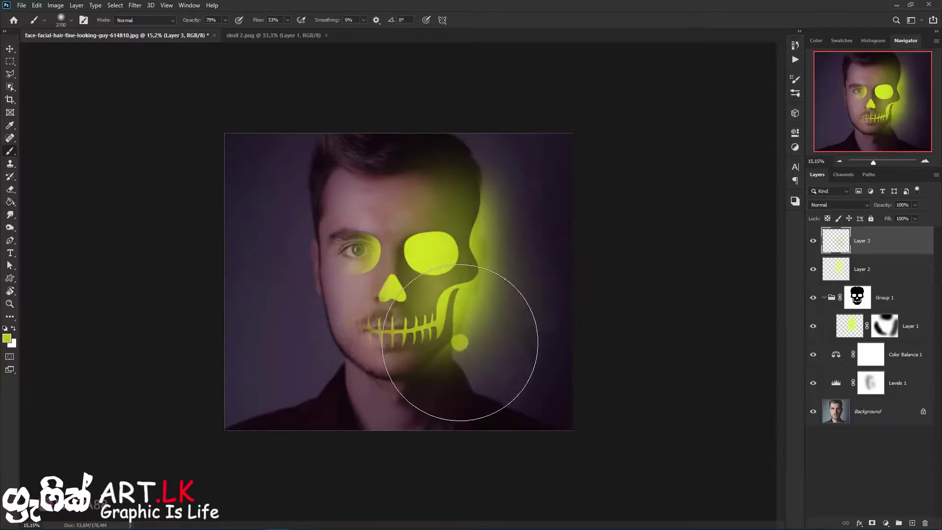
click(472, 345)
click(473, 244)
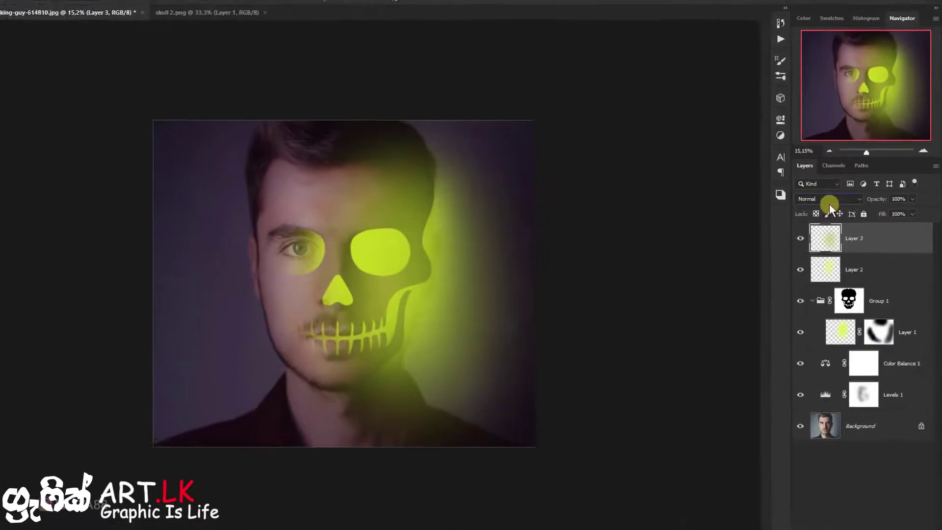
Set Layer 3 to Overlay at 45% opacity and compare the image with the glow layers hidden and shown.
click(839, 205)
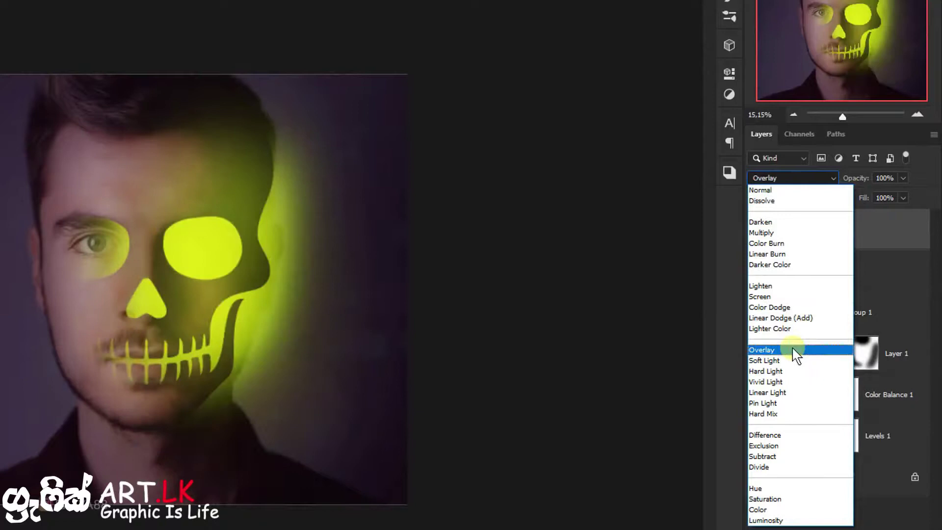
click(793, 350)
drag(852, 177, 811, 186)
click(755, 230)
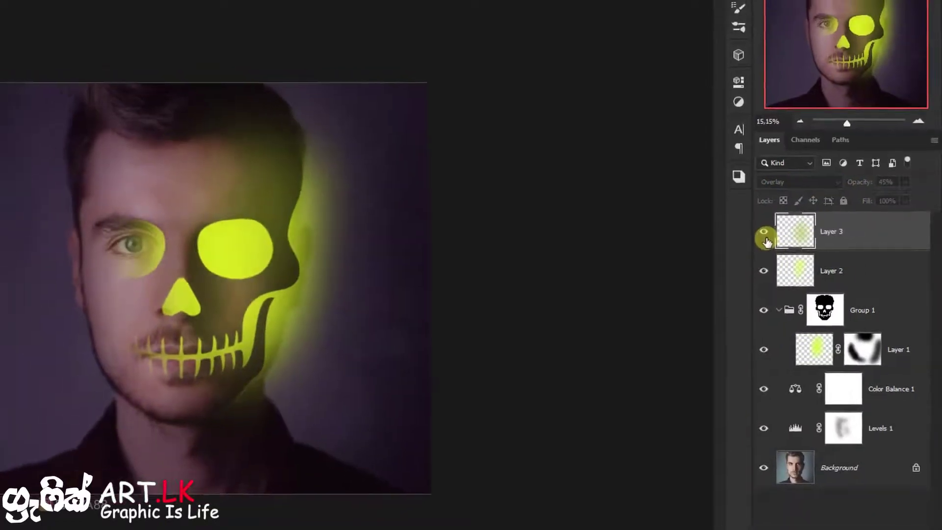
click(764, 272)
click(764, 272)
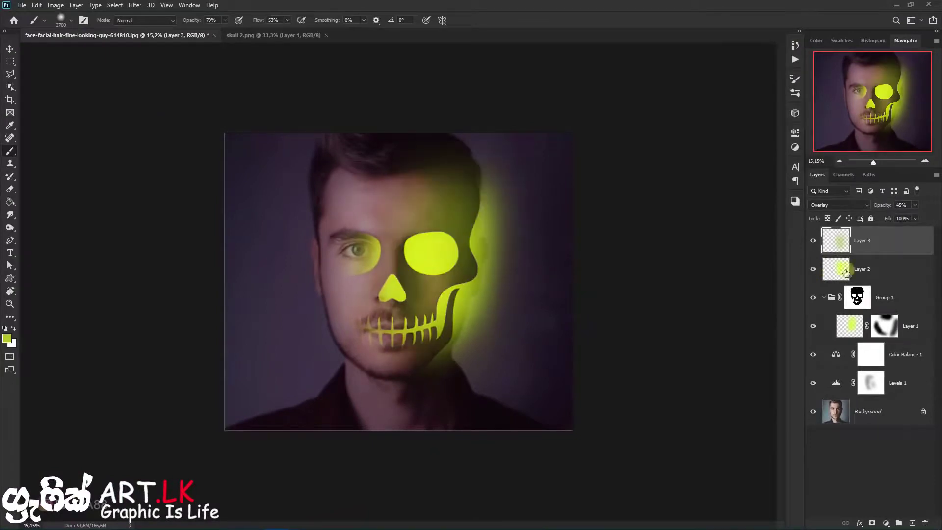
Set Layer 2's opacity to 16% and compare the image with the glow layers hidden and shown.
click(862, 270)
drag(867, 209, 863, 210)
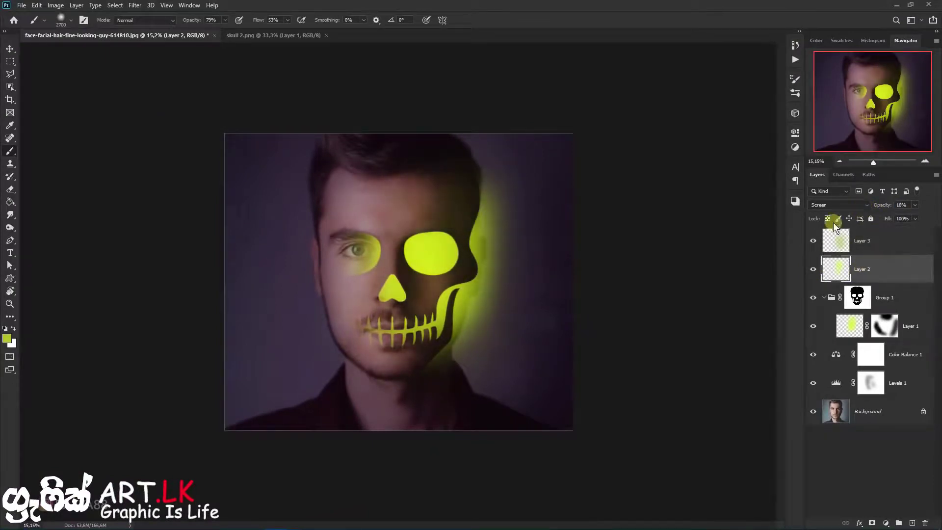
click(813, 244)
click(813, 269)
click(813, 270)
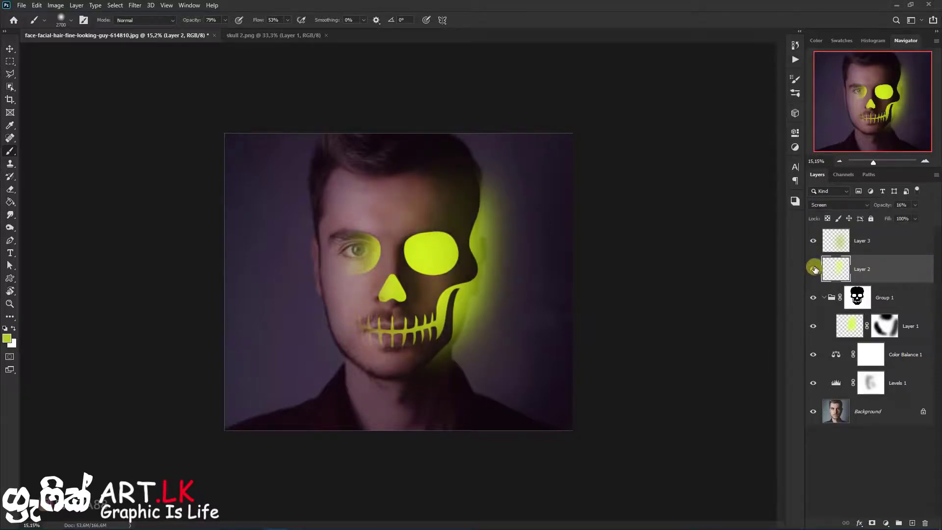
scroll(595, 216, down, 3)
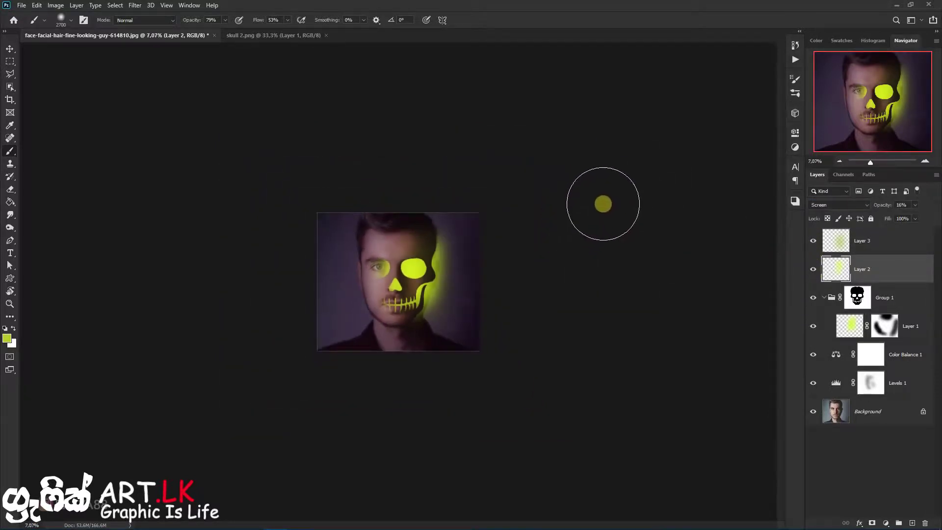
scroll(437, 198, up, 2)
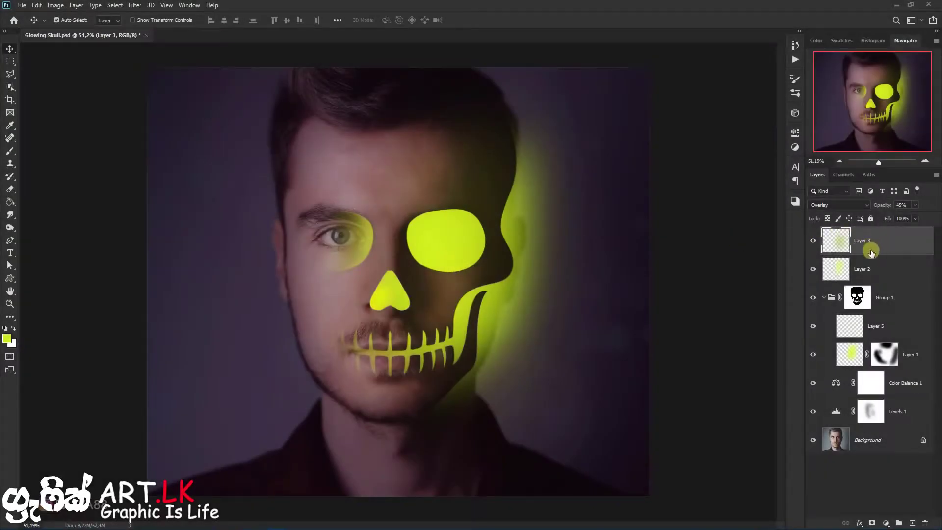
Create a new empty layer above Layer 3 in Glowing Skull.psd and activate the Brush tool.
click(912, 523)
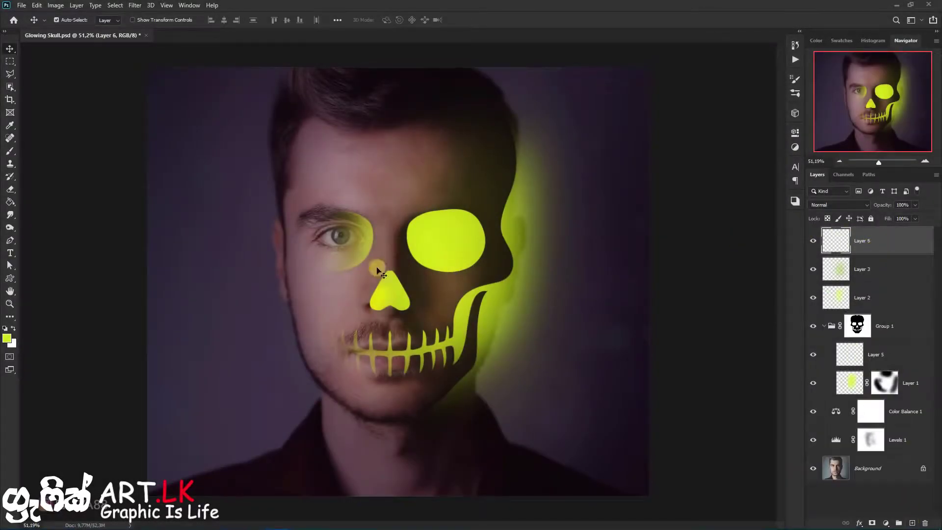
scroll(378, 270, up, 2)
click(11, 151)
click(33, 152)
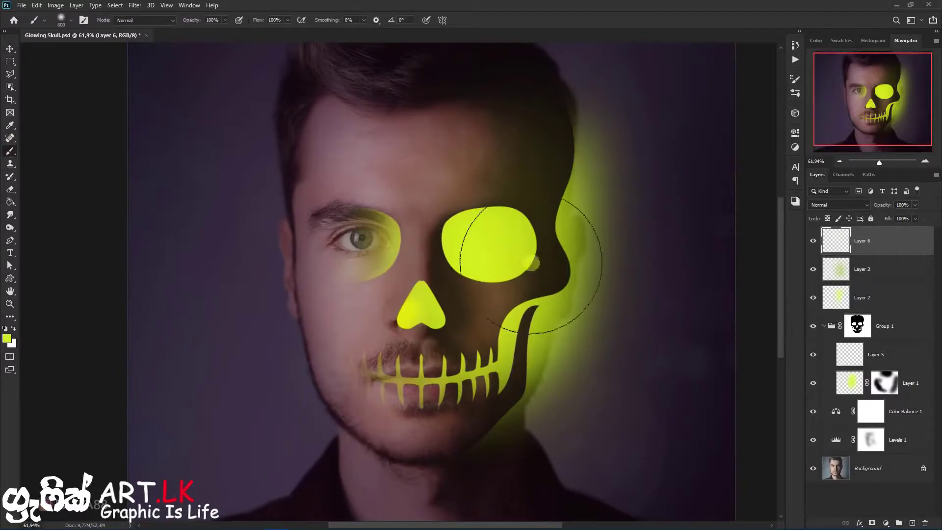
Paint a small yellow-green highlight on the right side of the visible eye's iris with a 25 px brush.
scroll(399, 217, up, 2)
scroll(398, 218, up, 1)
key(bracketleft)
key(bracketleft)
key(bracketleft)
key(bracketleft)
key(bracketleft)
key(bracketleft)
key(bracketleft)
key(bracketleft)
key(bracketleft)
key(bracketleft)
key(bracketleft)
key(bracketleft)
key(bracketleft)
key(bracketleft)
key(bracketleft)
key(bracketleft)
key(bracketleft)
key(bracketleft)
key(bracketleft)
key(bracketleft)
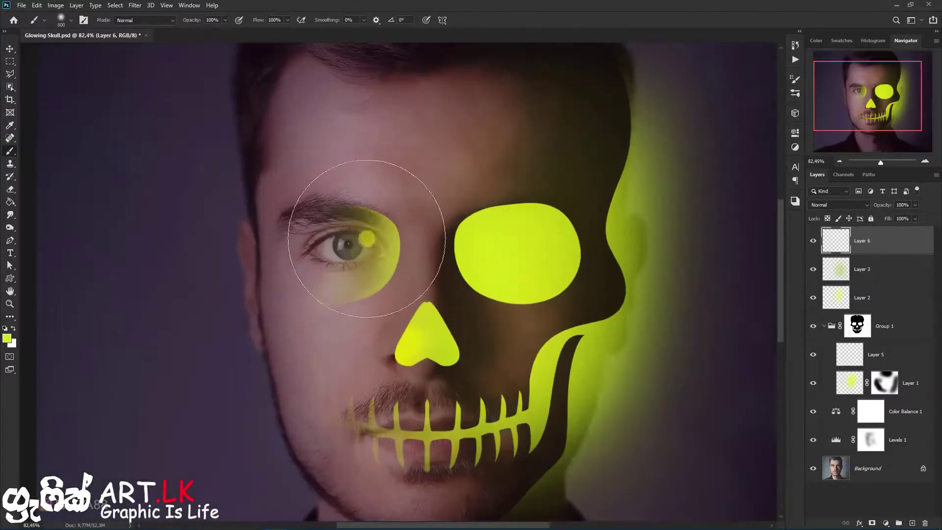
scroll(354, 249, up, 2)
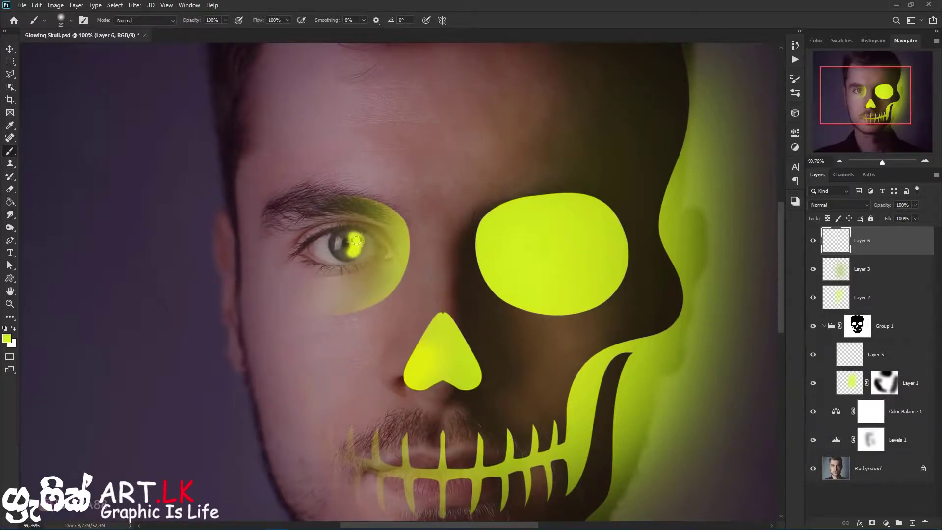
Set Layer 6's blend mode to Overlay and its opacity to 82%.
click(838, 205)
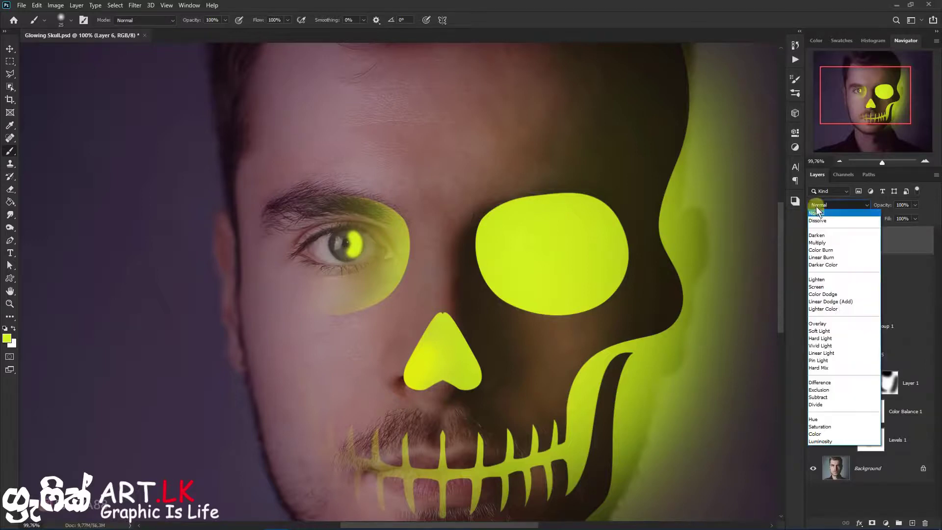
click(822, 326)
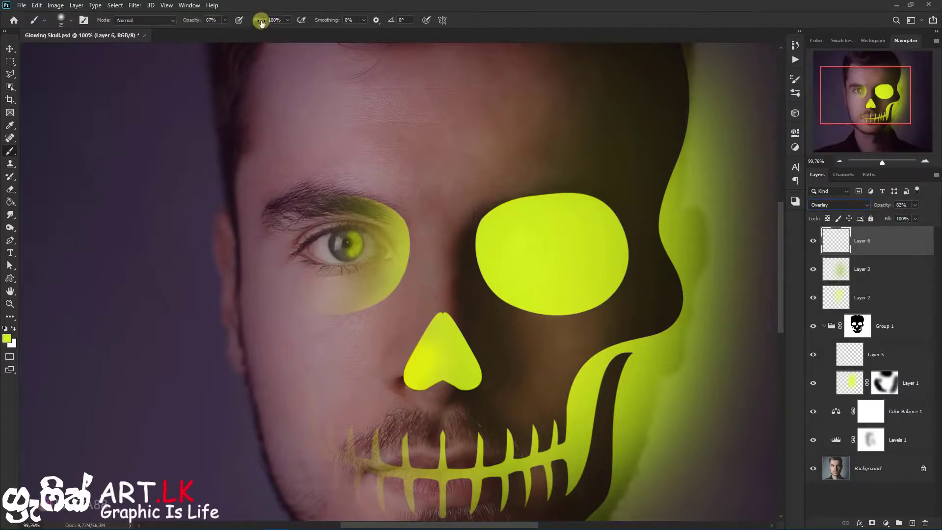
Set the brush flow to 36% and paint more yellow-green glow across the visible eye's iris on Layer 6.
drag(229, 22, 222, 22)
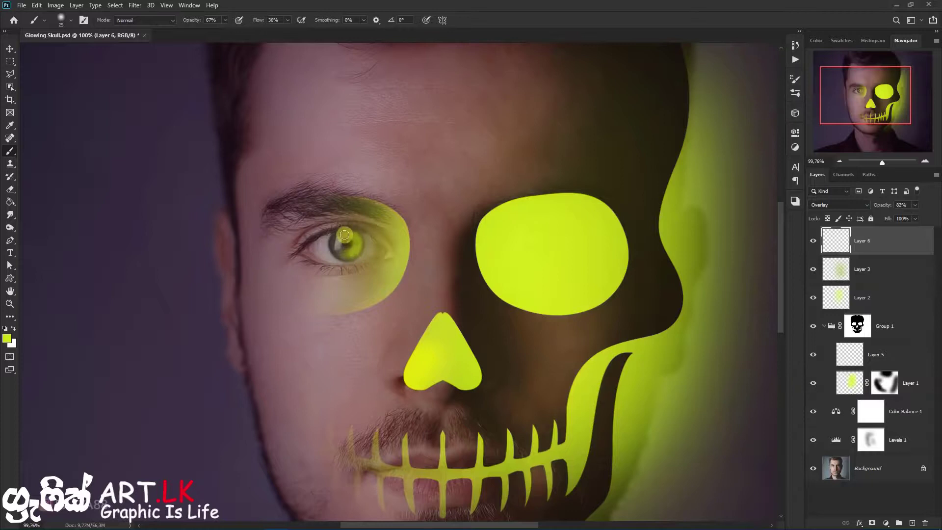
scroll(411, 252, down, 8)
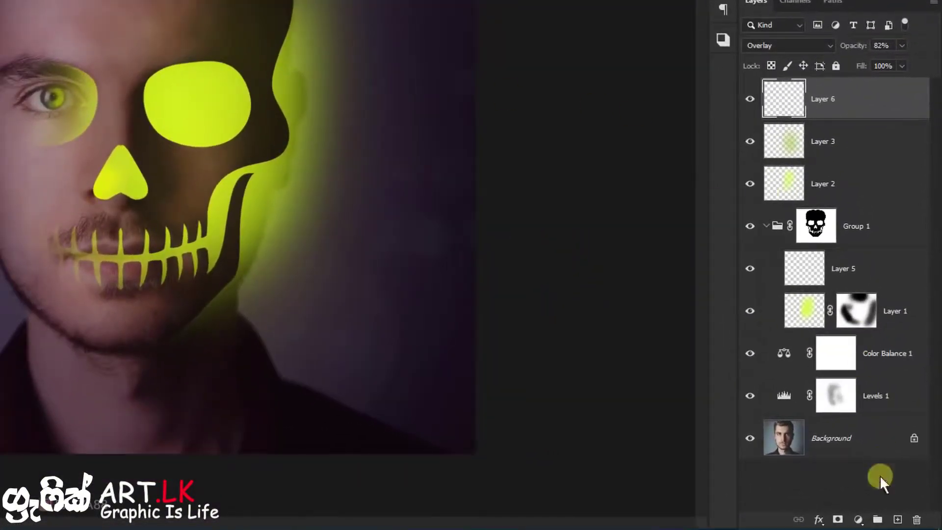
Add a Selective Color adjustment with Yellows at Cyan -100, Magenta +26 and Yellow +64, and compare the image with it hidden and shown.
click(859, 519)
click(893, 507)
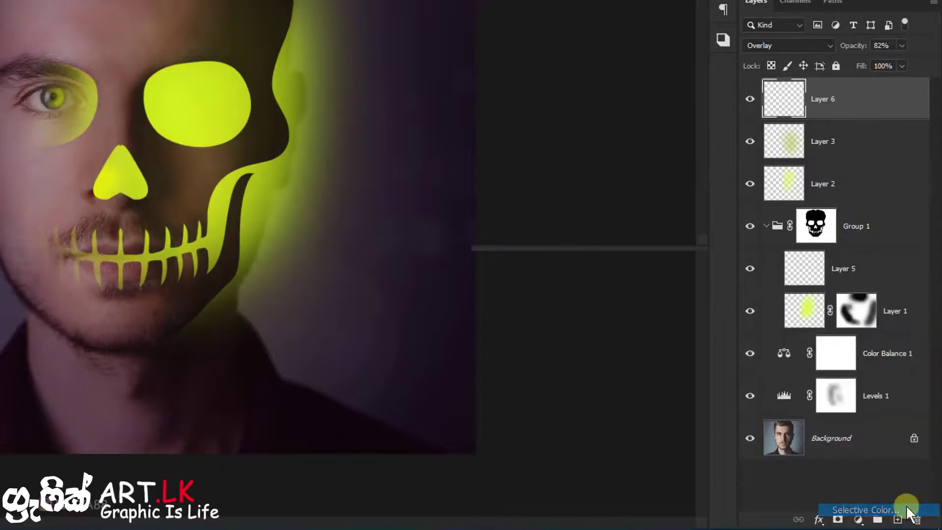
click(557, 2)
click(581, 18)
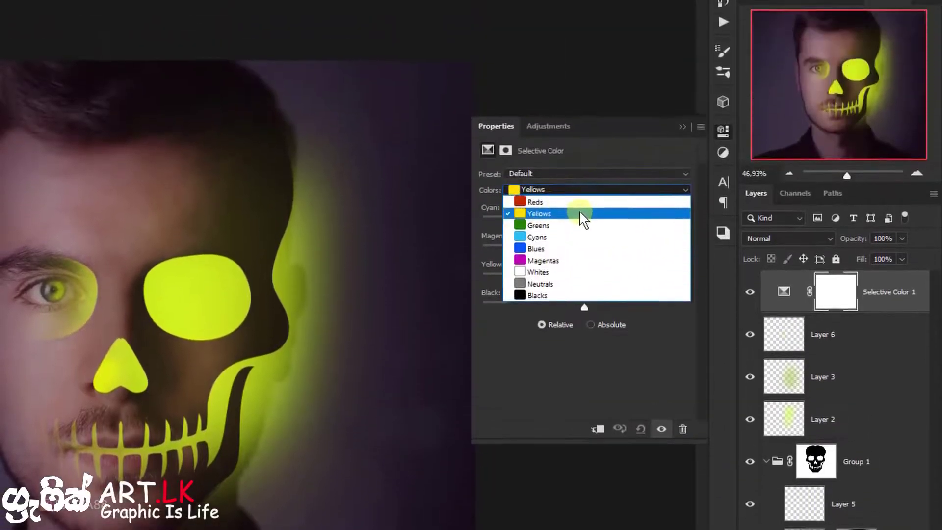
drag(588, 222, 535, 224)
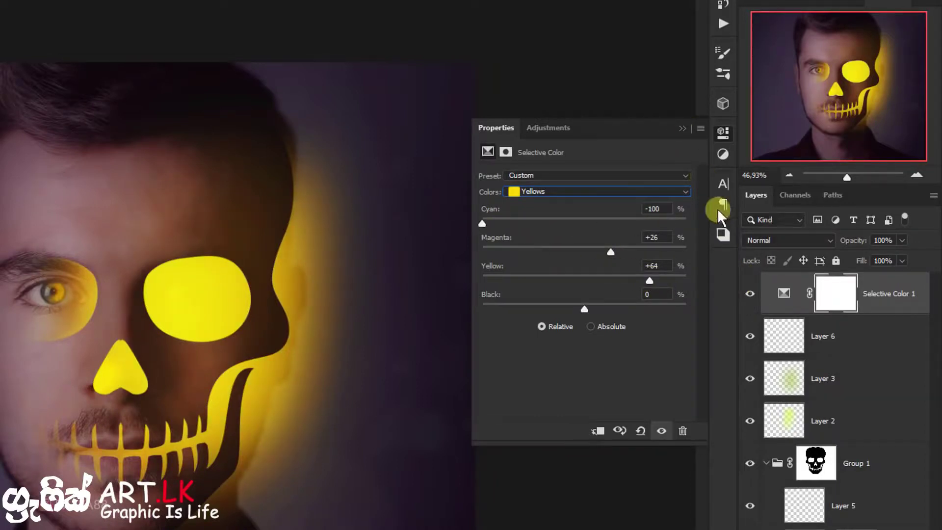
click(683, 128)
click(749, 294)
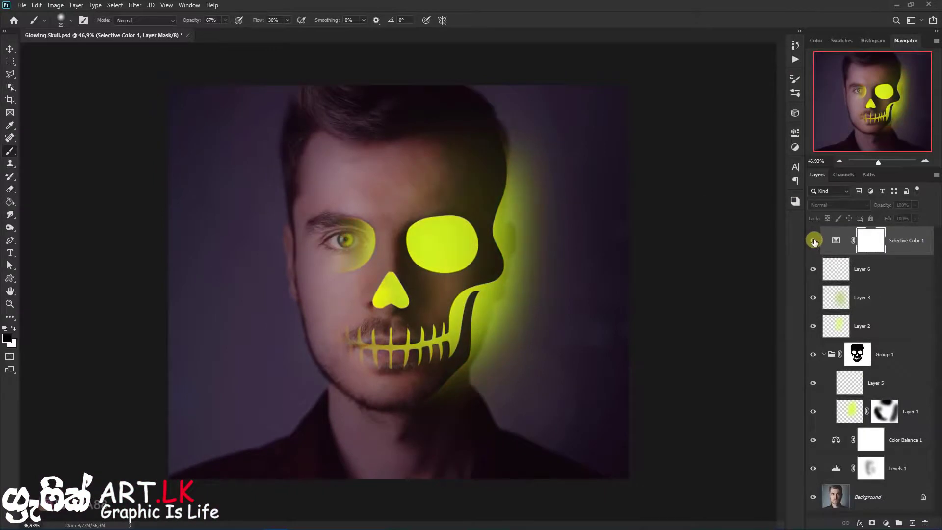
click(814, 241)
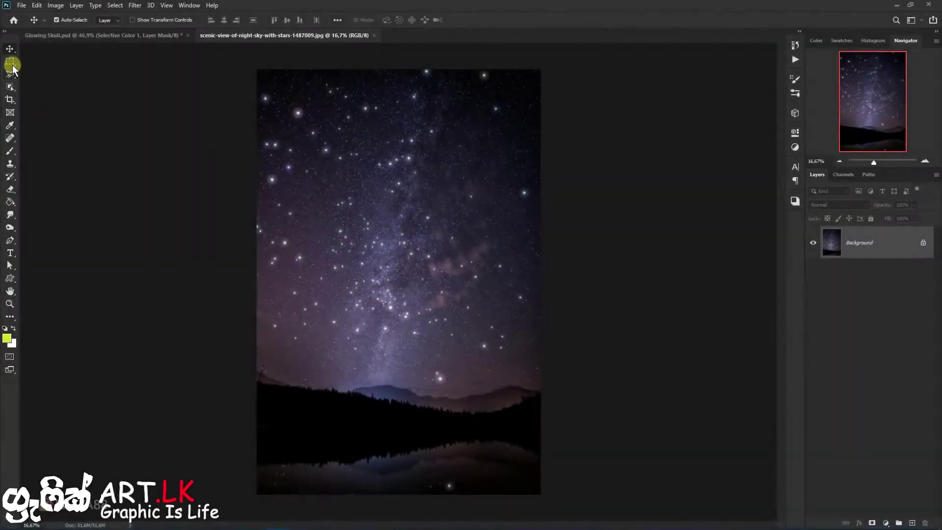
Select the starry sky above the mountains with the Rectangular Marquee and move it into Glowing Skull.psd as a new layer.
click(12, 65)
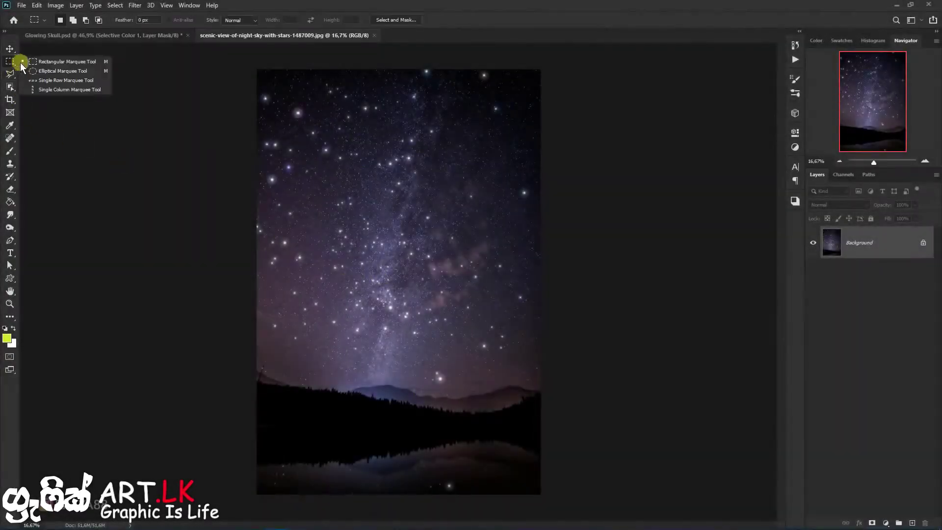
click(38, 60)
drag(253, 69, 562, 365)
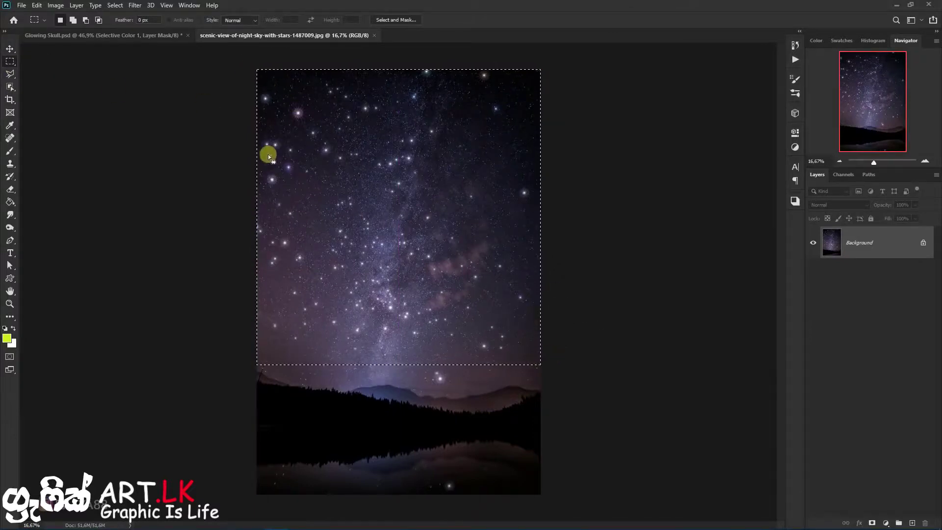
click(16, 48)
drag(280, 96, 387, 219)
Scale the starry sky layer down to about 43% with Free Transform and position it over the portrait.
key(ctrl+t)
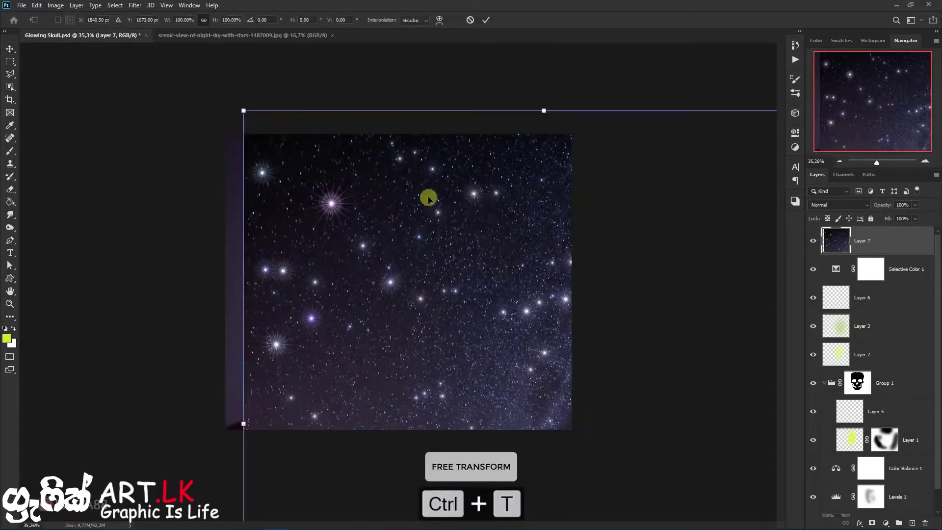
drag(244, 111, 436, 271)
drag(482, 332, 377, 177)
Flip the starry sky layer vertically and tilt it about -5.4° over the portrait.
right_click(439, 236)
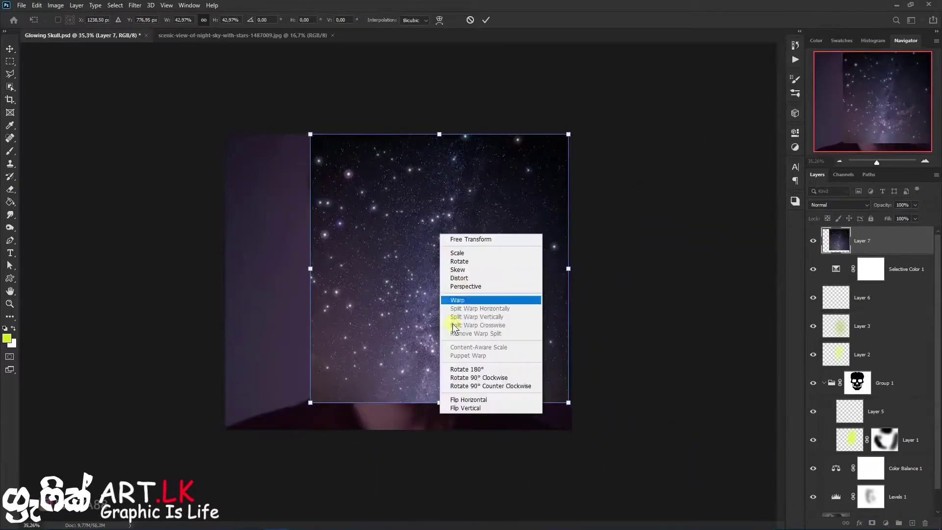
click(486, 406)
drag(484, 356, 506, 258)
drag(662, 295, 604, 367)
drag(502, 246, 451, 341)
drag(559, 340, 568, 261)
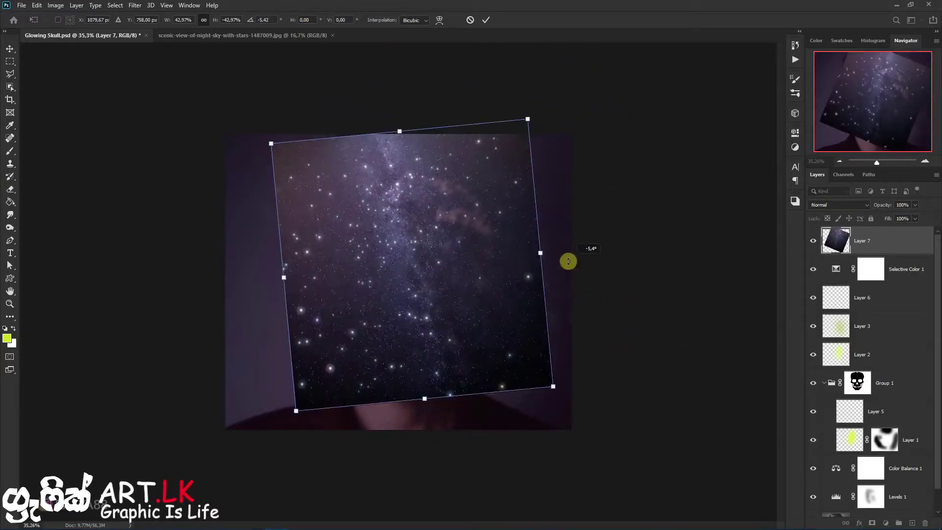
Flip the starry sky layer horizontally, then straighten and enlarge it over the portrait and apply the transform.
right_click(466, 250)
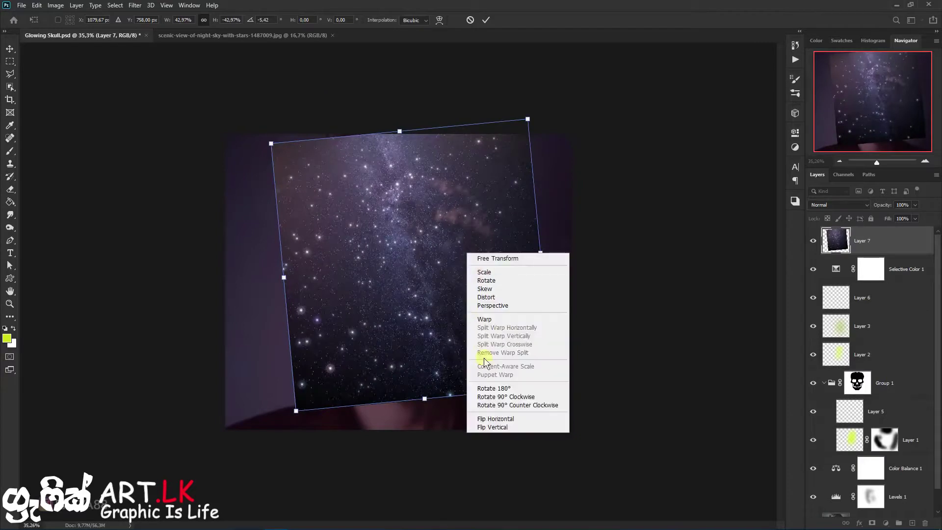
click(510, 418)
drag(526, 385, 559, 381)
drag(469, 307, 448, 292)
drag(518, 385, 541, 409)
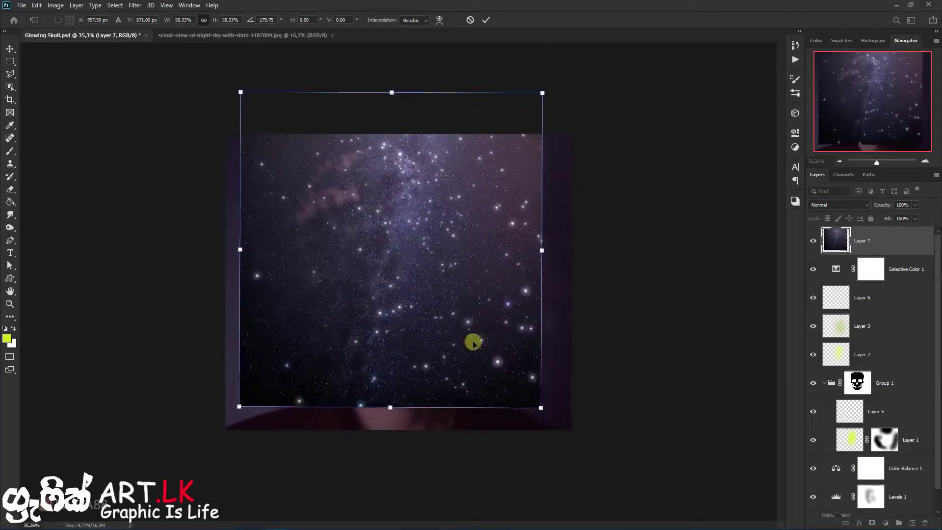
drag(467, 333, 474, 354)
drag(450, 314, 444, 306)
key(Return)
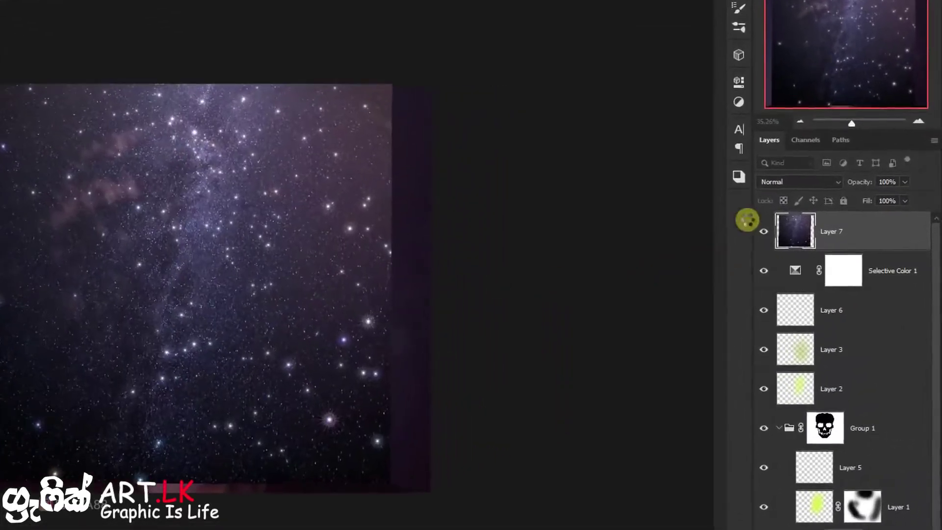
Set Layer 7's blend mode to Screen and darken it with Levels using input values 96, 0.89 and 255.
click(835, 204)
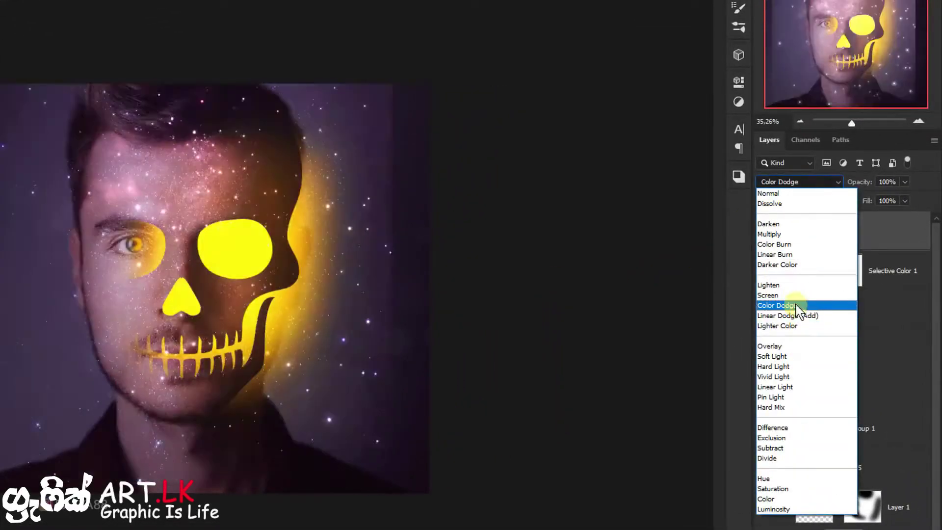
click(796, 296)
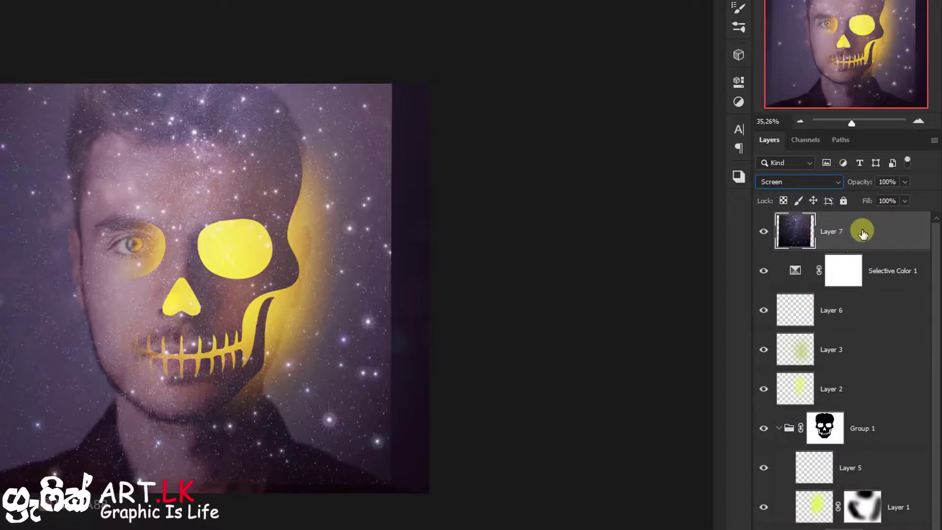
key(ctrl+l)
drag(442, 225, 559, 221)
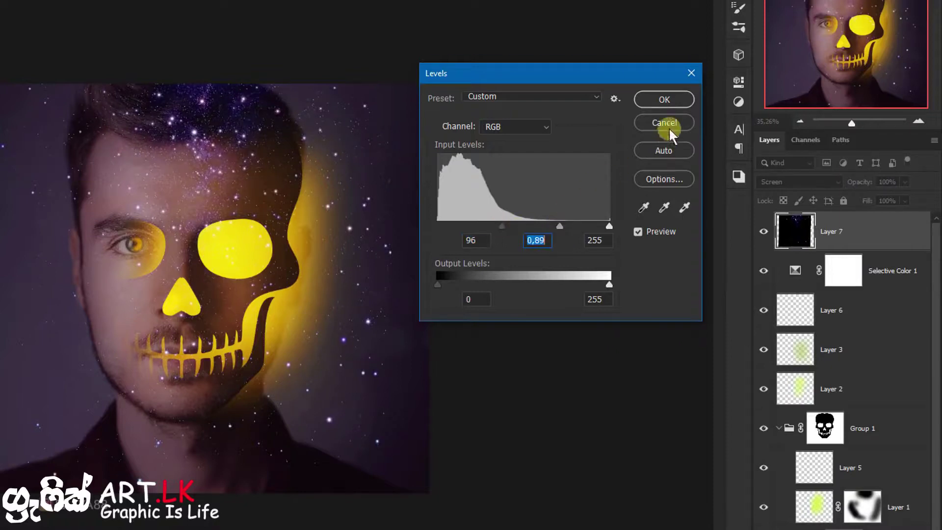
click(664, 100)
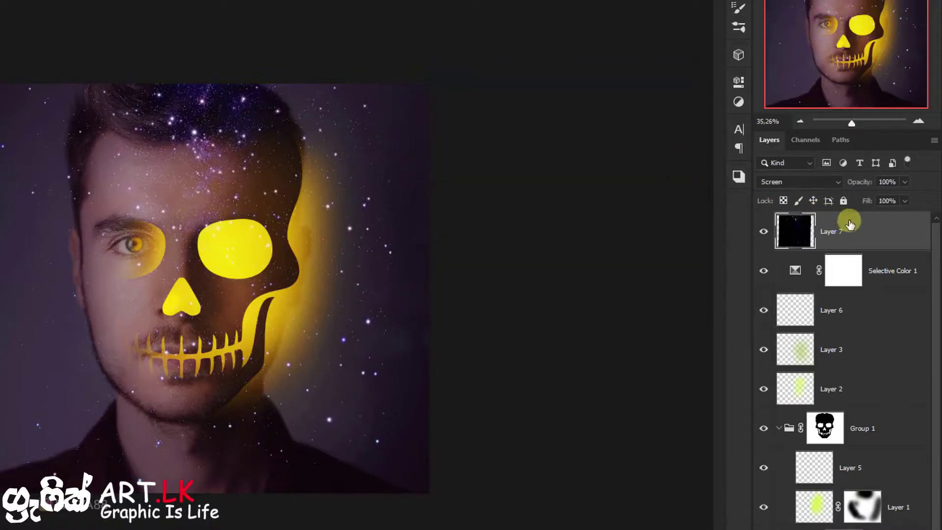
Colorize Layer 7's stars golden with Hue/Saturation, using hue 40 and a higher saturation than the colorize default.
key(ctrl+u)
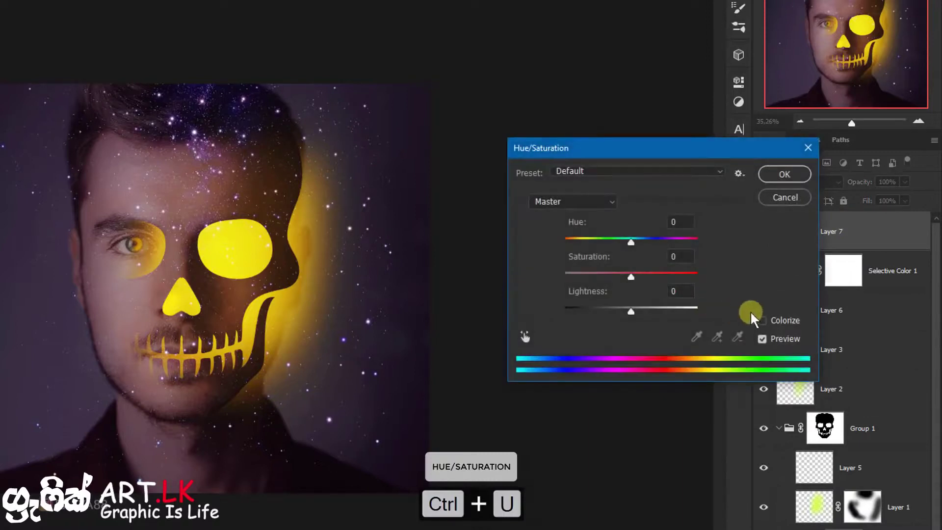
click(764, 320)
mouse_move(590, 239)
mouse_down()
mouse_move(567, 239)
mouse_move(580, 243)
mouse_up()
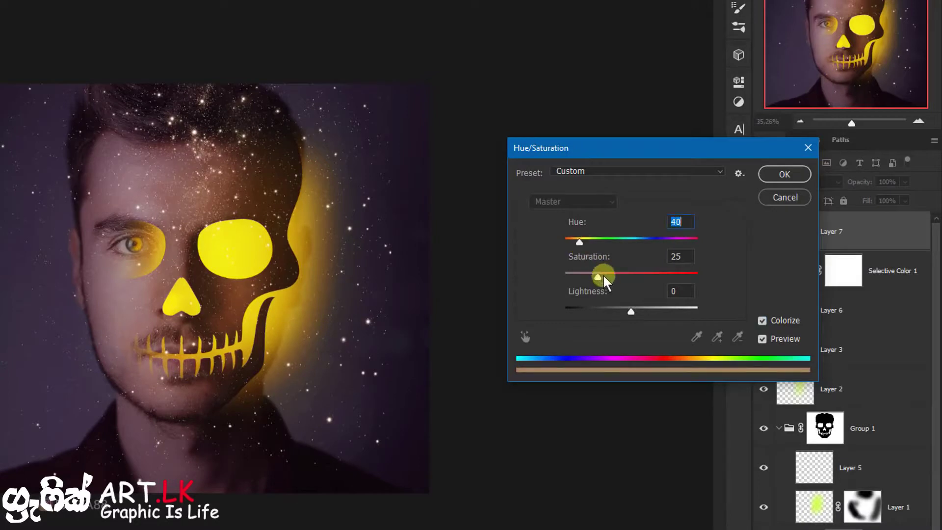
drag(604, 276, 629, 277)
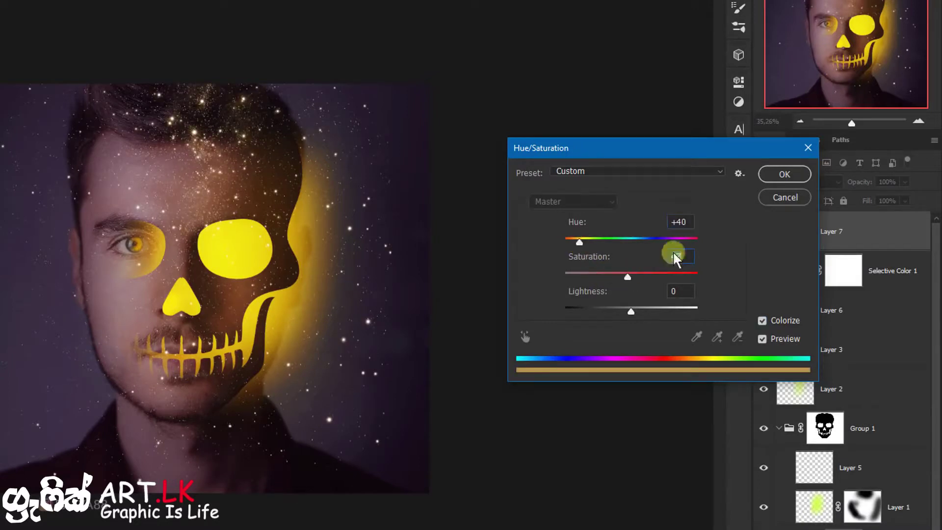
click(775, 174)
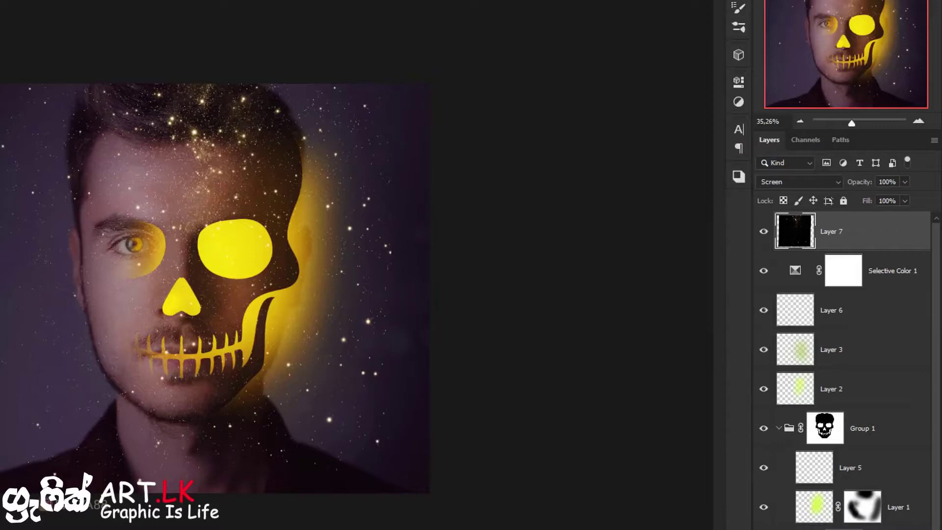
Add a black mask to Layer 7 and paint it white with a 600 px brush at 100% opacity, revealing stars around the skull's glowing side.
click(836, 529)
key(ctrl+i)
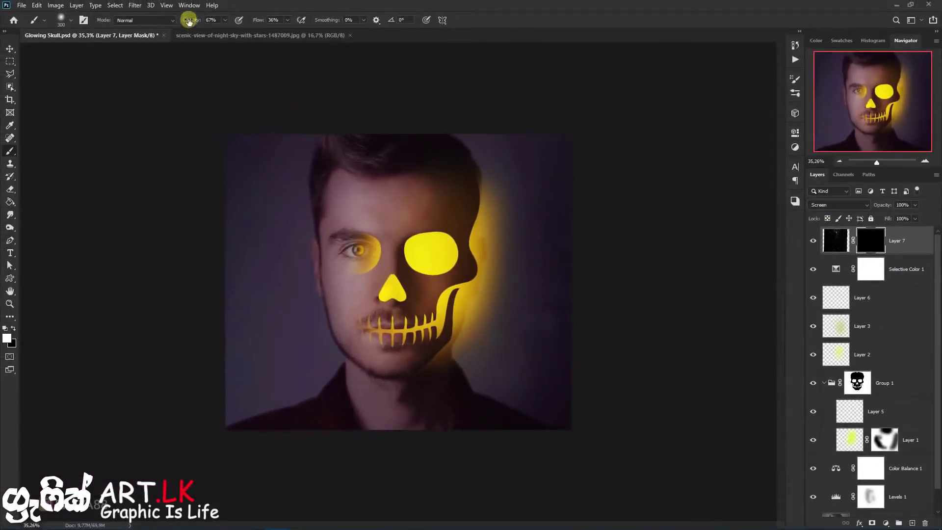
drag(189, 21, 239, 22)
key(bracketright)
key(bracketright)
scroll(429, 250, up, 1)
key(bracketright)
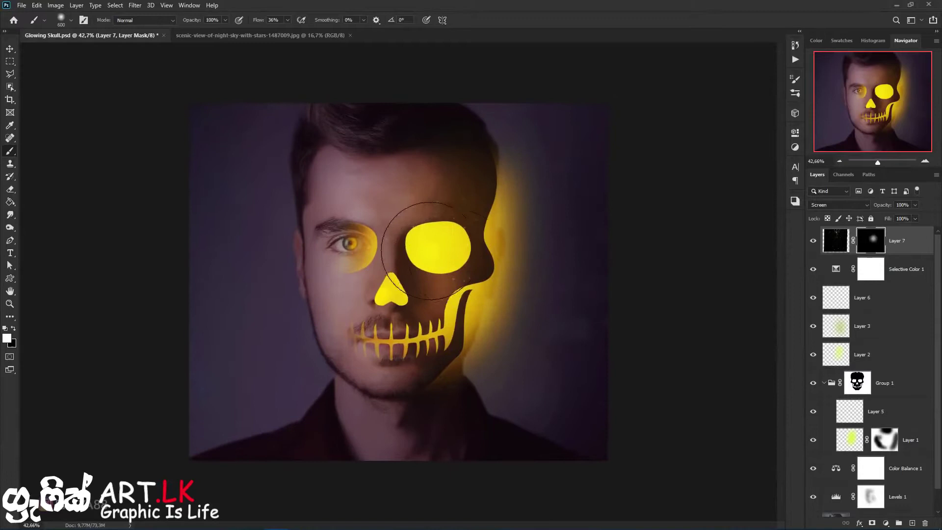
click(444, 262)
click(468, 310)
mouse_move(450, 334)
mouse_down()
mouse_move(450, 356)
mouse_move(423, 359)
mouse_move(441, 368)
mouse_move(447, 388)
mouse_move(502, 347)
mouse_move(484, 334)
mouse_move(505, 313)
mouse_move(487, 306)
mouse_move(510, 274)
mouse_move(494, 274)
mouse_move(524, 242)
mouse_move(498, 237)
mouse_move(521, 208)
mouse_move(459, 243)
mouse_move(498, 224)
mouse_move(477, 274)
mouse_move(496, 243)
mouse_move(504, 252)
mouse_move(479, 329)
mouse_move(461, 337)
mouse_move(451, 334)
mouse_move(472, 301)
mouse_move(376, 242)
mouse_move(404, 259)
mouse_move(457, 255)
mouse_move(481, 279)
mouse_move(441, 333)
mouse_move(474, 346)
mouse_move(522, 349)
mouse_move(516, 318)
mouse_move(554, 309)
mouse_move(515, 282)
mouse_move(530, 224)
mouse_move(517, 214)
mouse_move(460, 275)
mouse_up()
key(x)
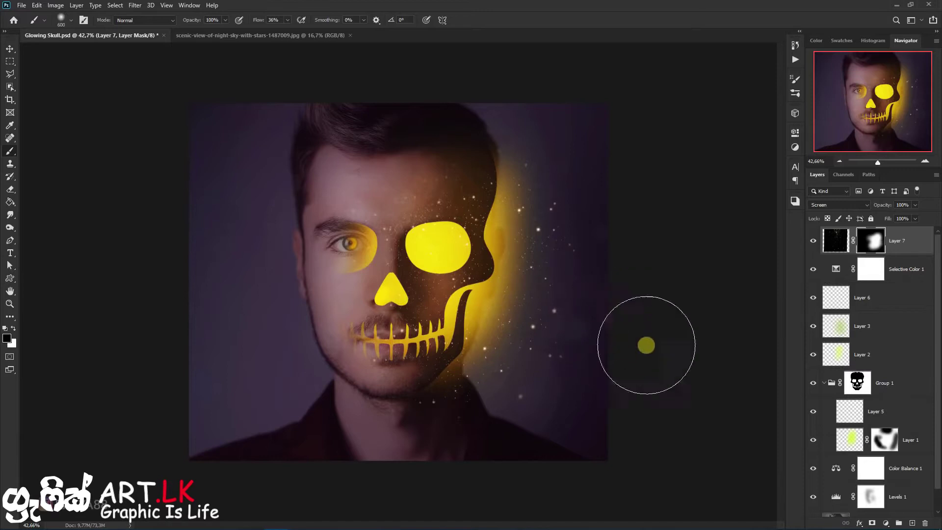
scroll(550, 292, down, 3)
scroll(516, 210, up, 2)
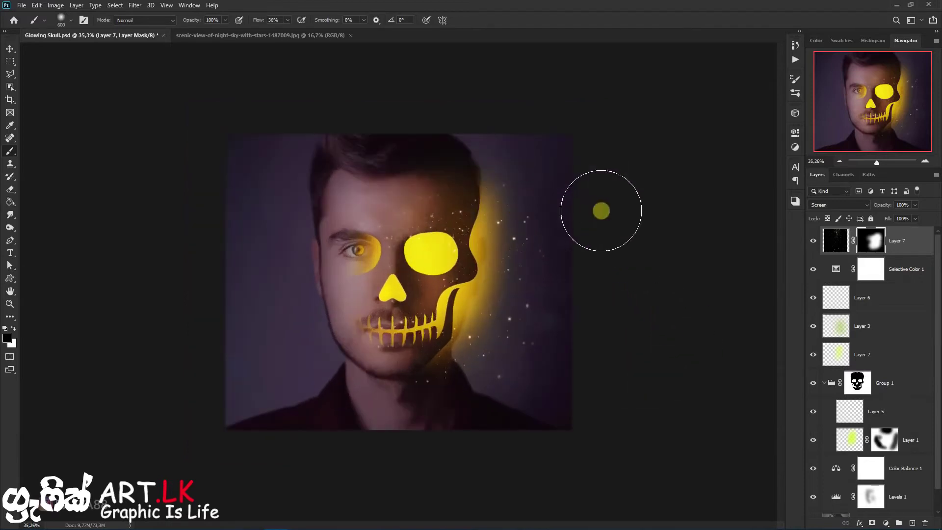
Add a Color Balance adjustment layer above Layer 7 and shift its midtones toward magenta.
click(888, 522)
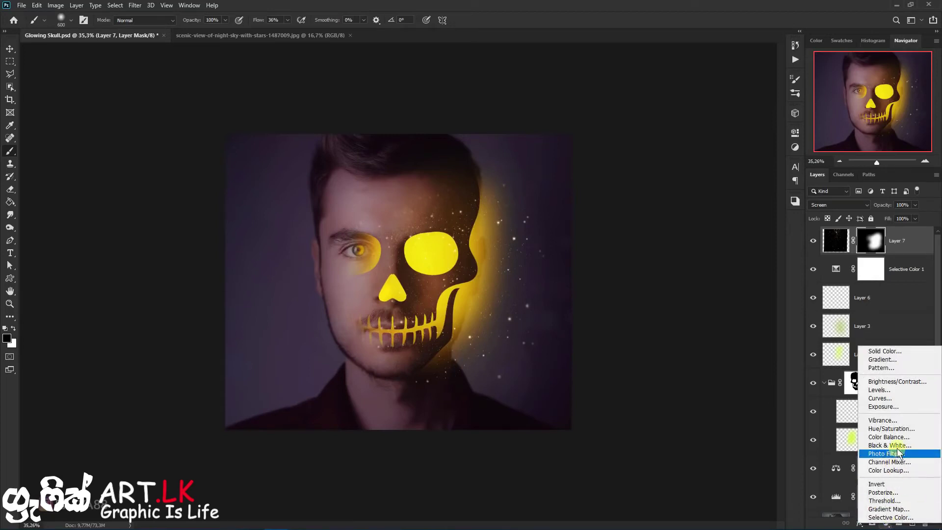
click(888, 436)
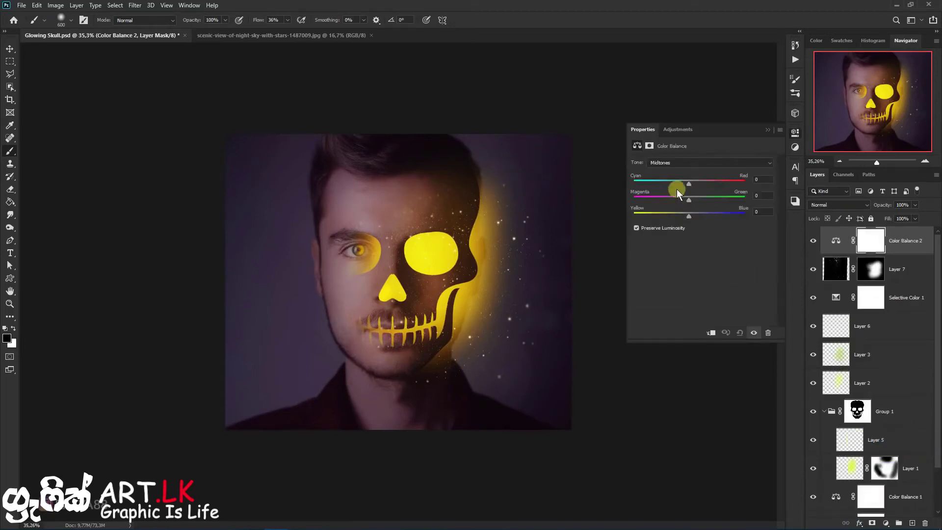
drag(685, 197, 682, 200)
click(770, 132)
scroll(631, 248, down, 3)
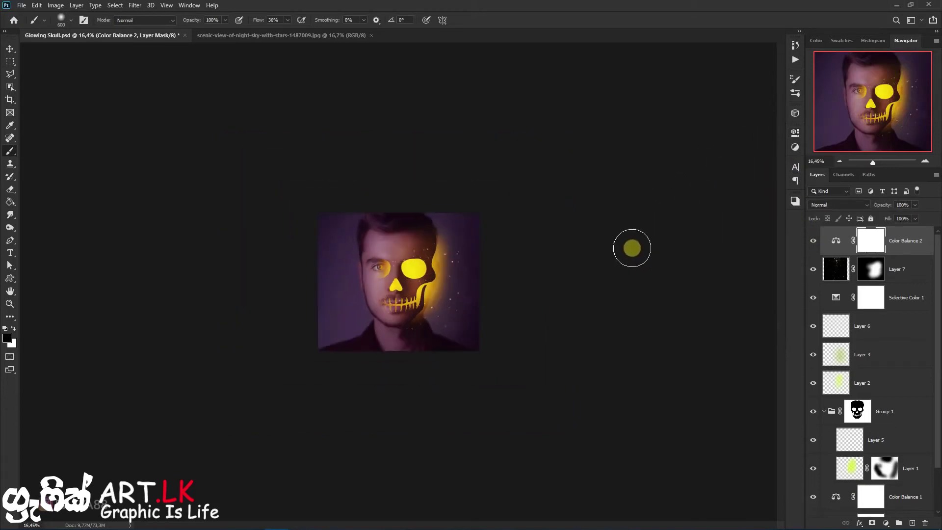